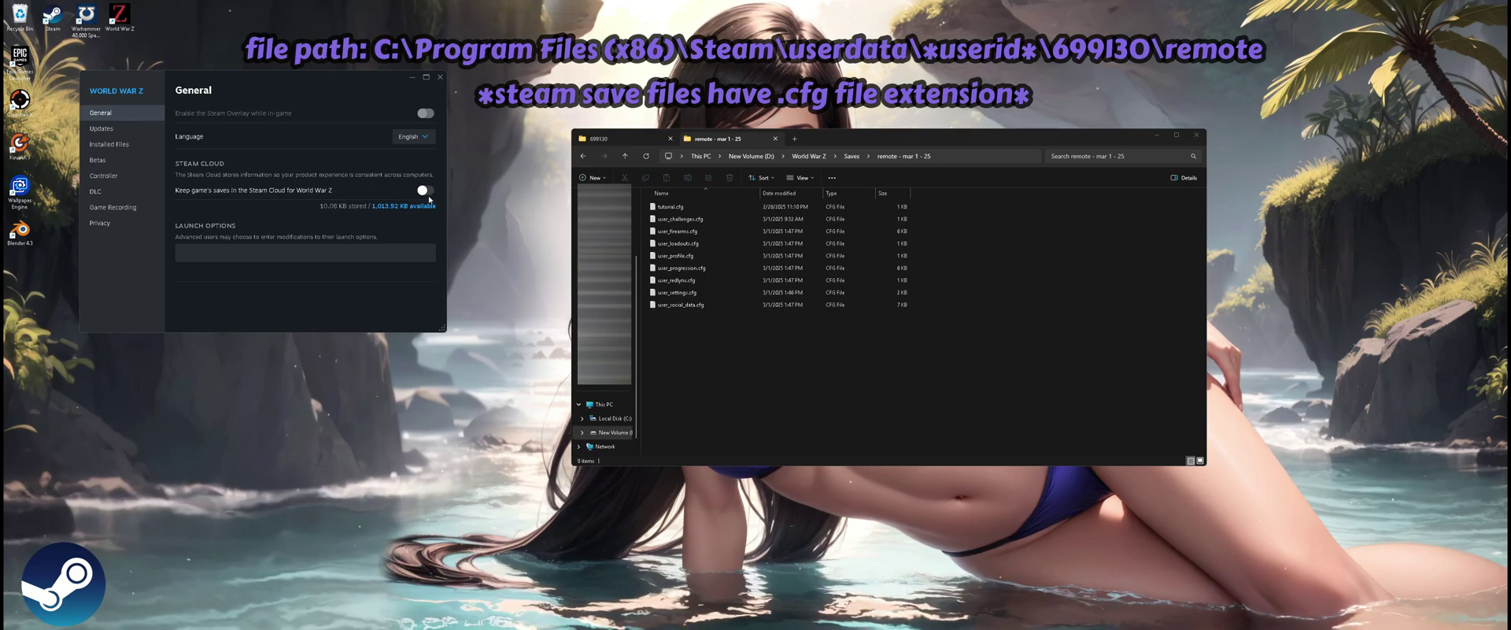
Open the remote folder inside 699130, and copy all the .cfg save files from the "remote - mar 1 - 25" backup folder.
click(614, 138)
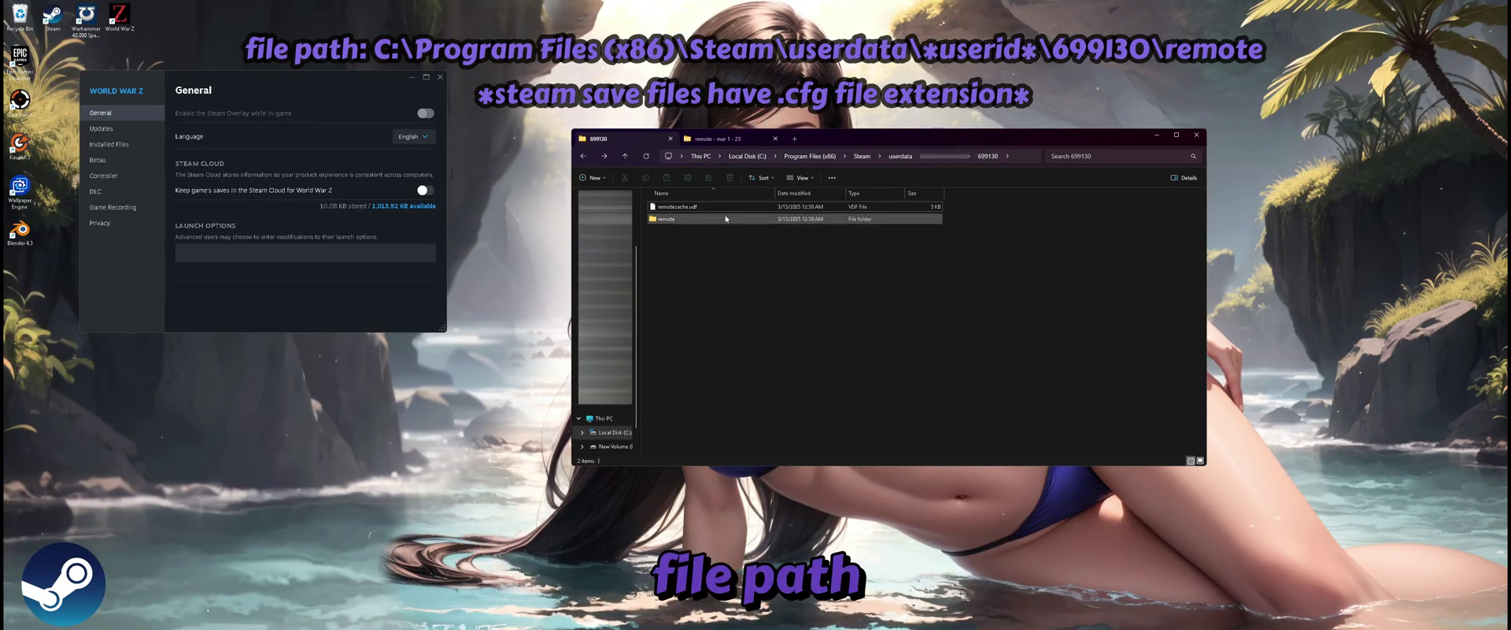
double_click(685, 221)
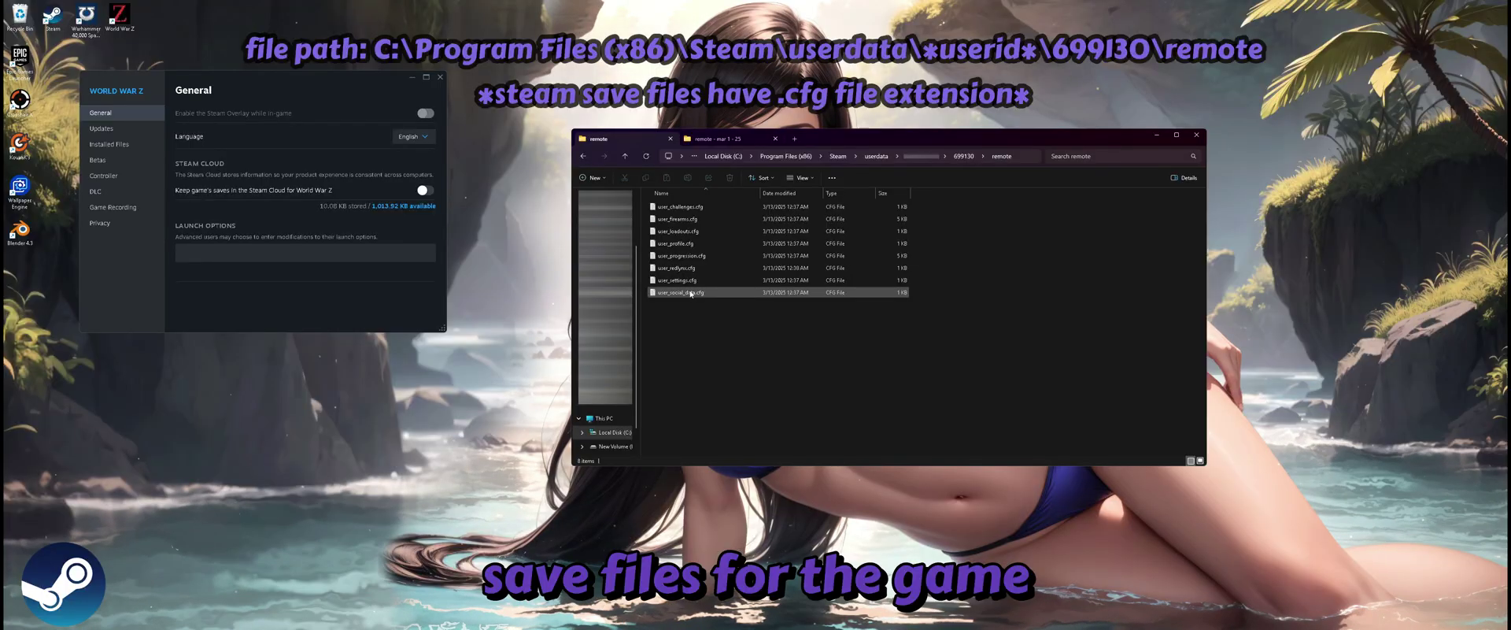
click(718, 139)
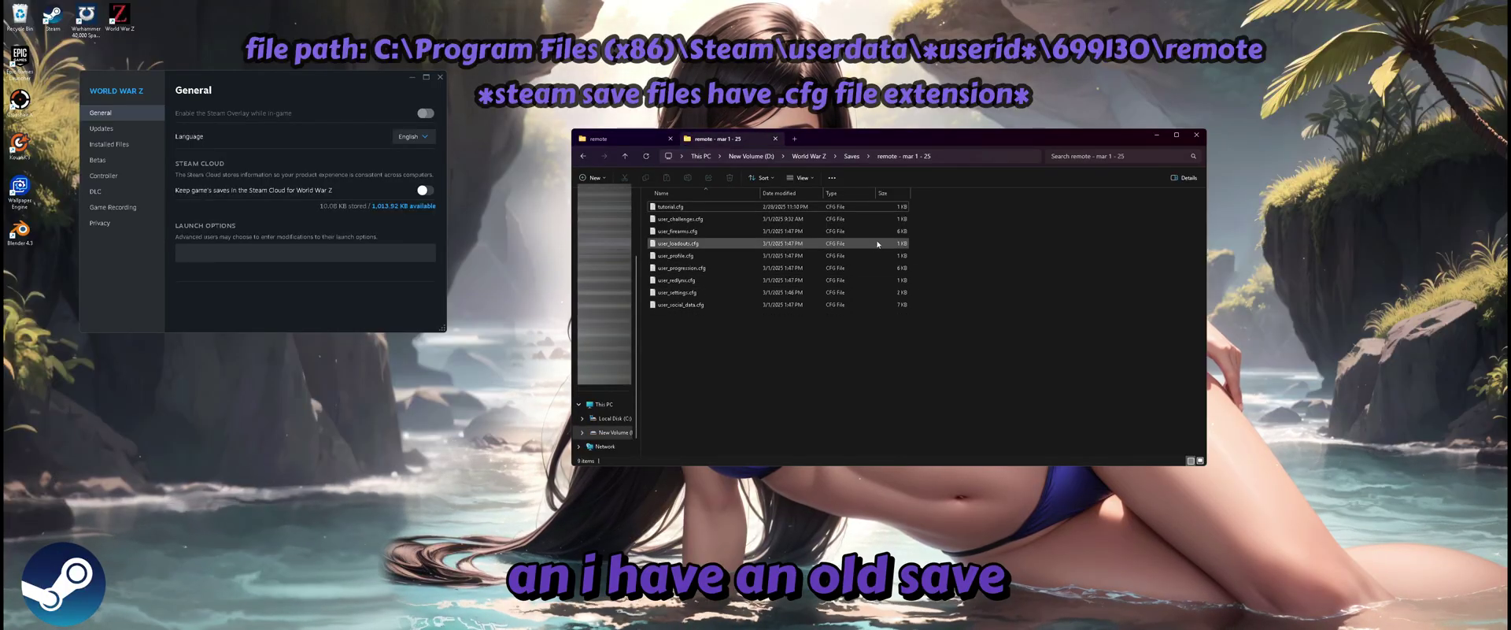
drag(925, 201, 831, 309)
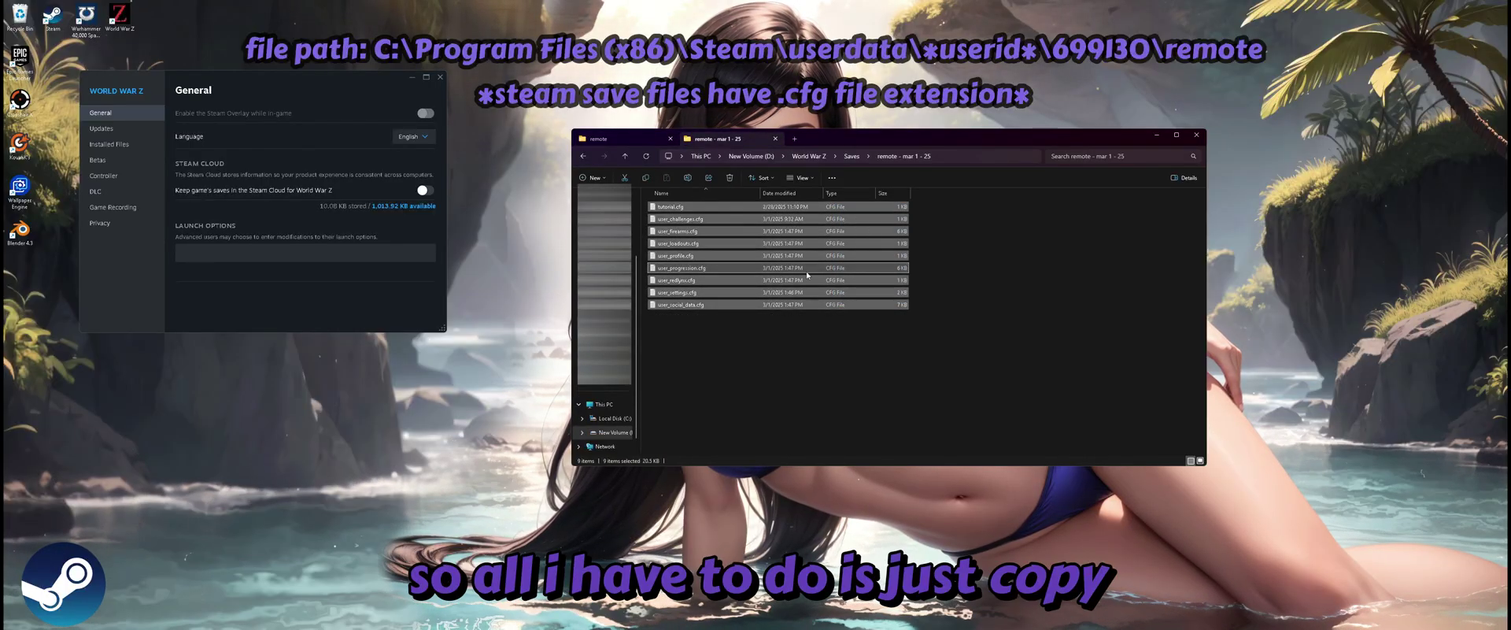
right_click(806, 274)
click(848, 286)
Paste the copied .cfg save files into the 699130 remote folder, replacing the files in the destination.
click(629, 142)
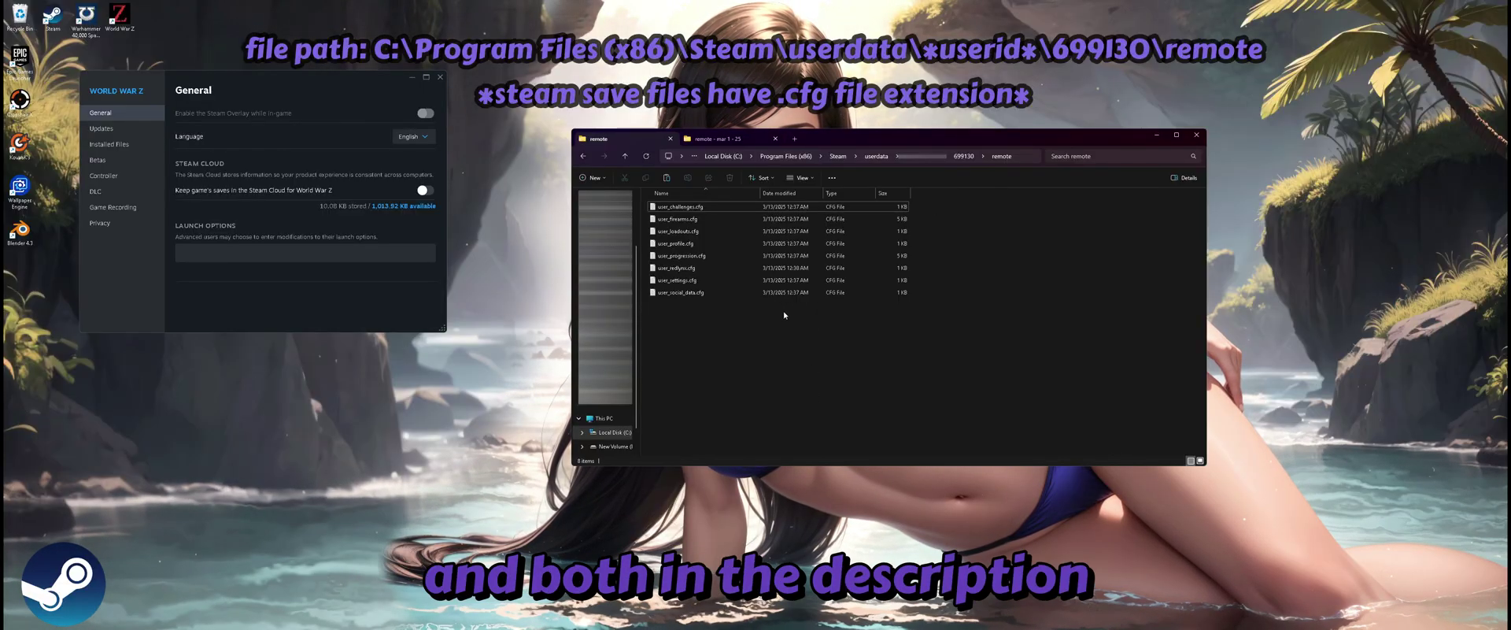
right_click(965, 274)
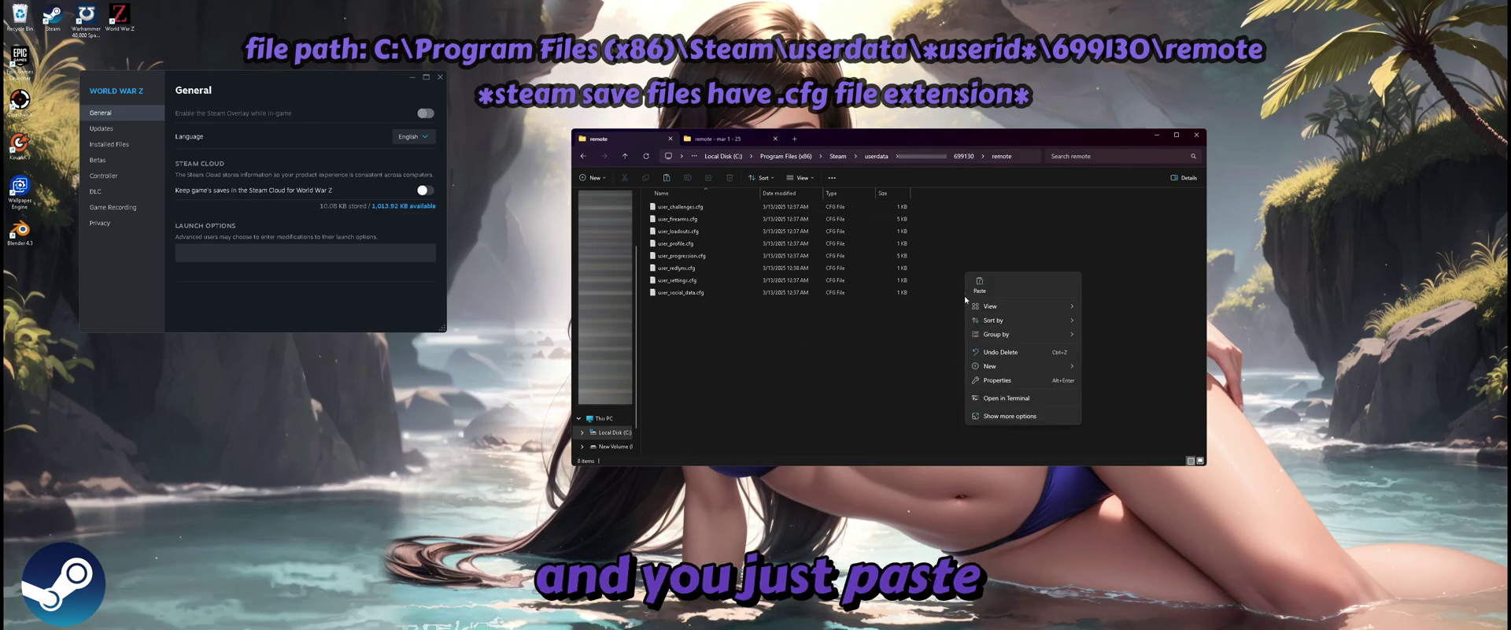
click(969, 318)
click(735, 249)
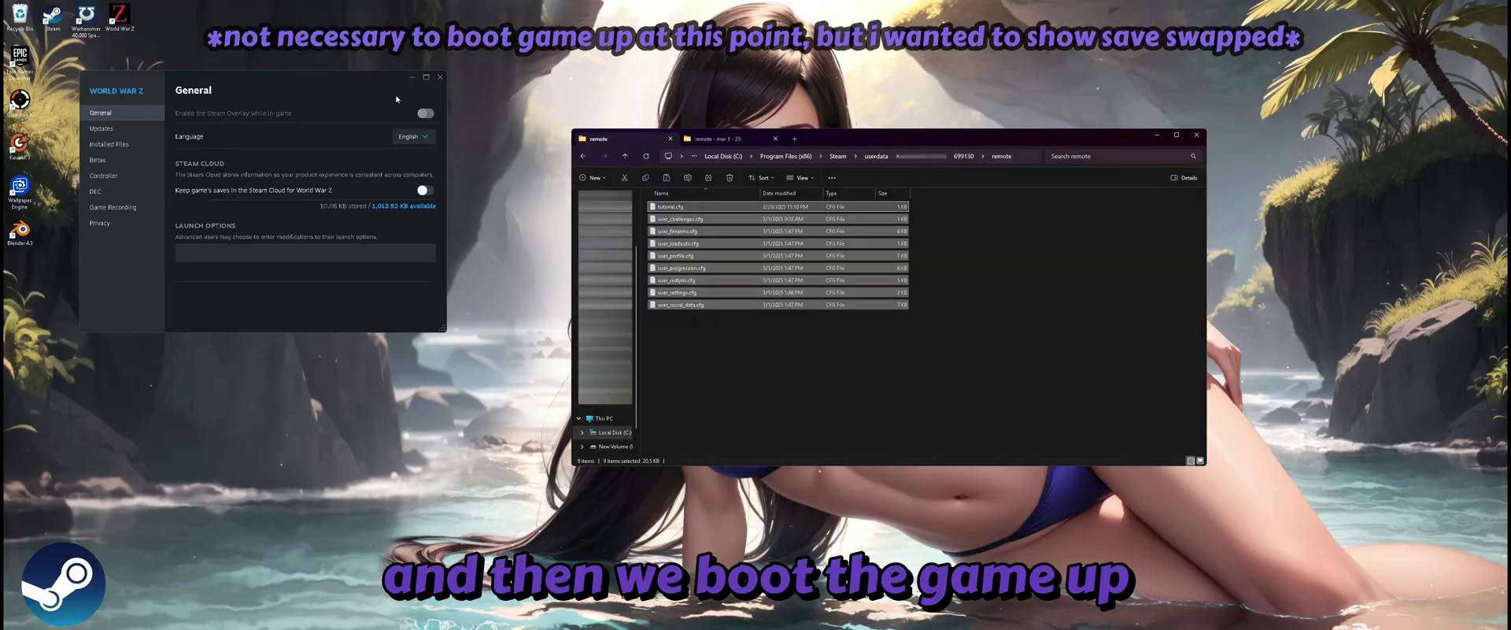
Launch World War Z from the desktop to check the swapped save, and quit the game.
click(119, 14)
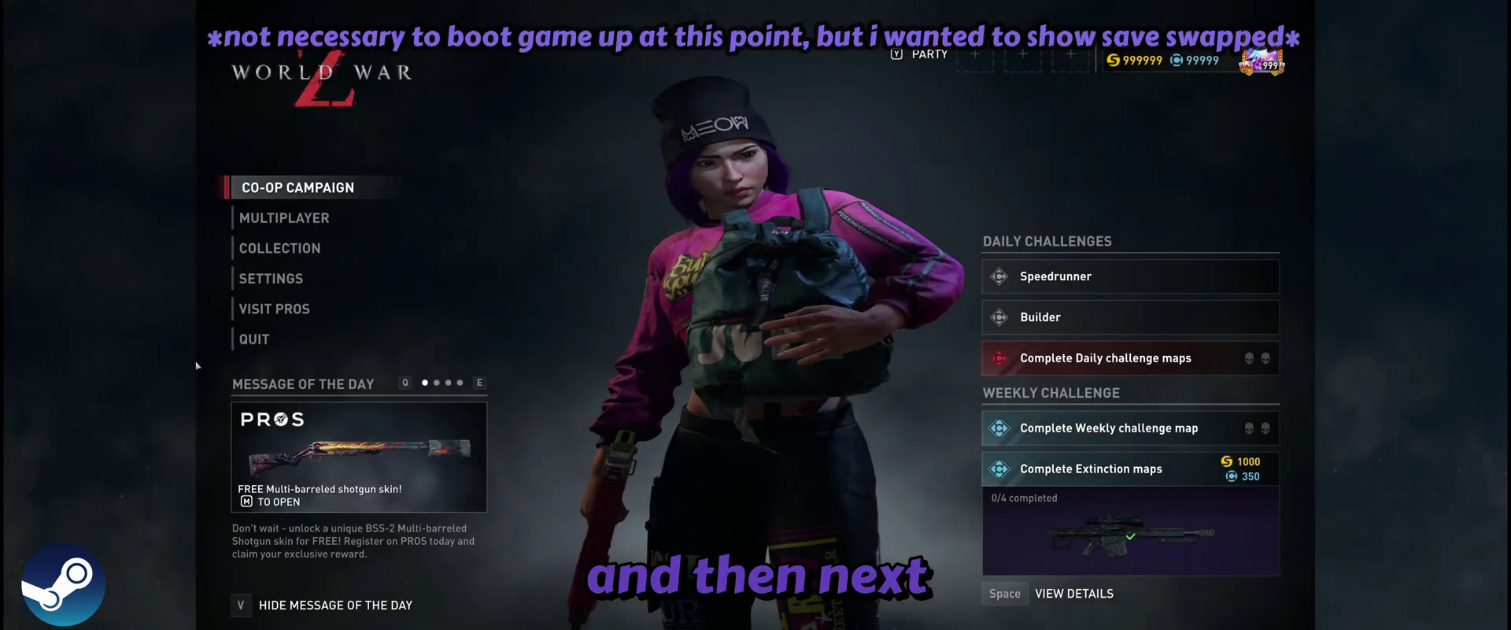
key(Up)
key(Return)
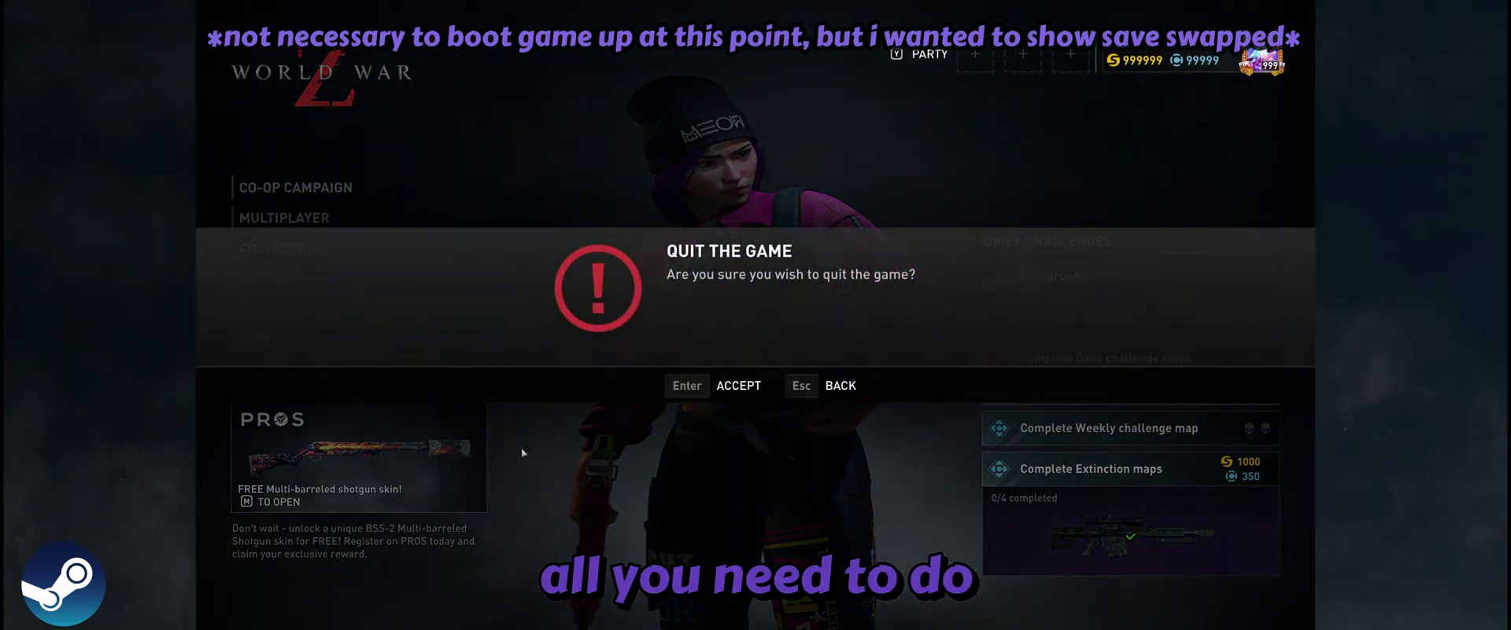
click(705, 385)
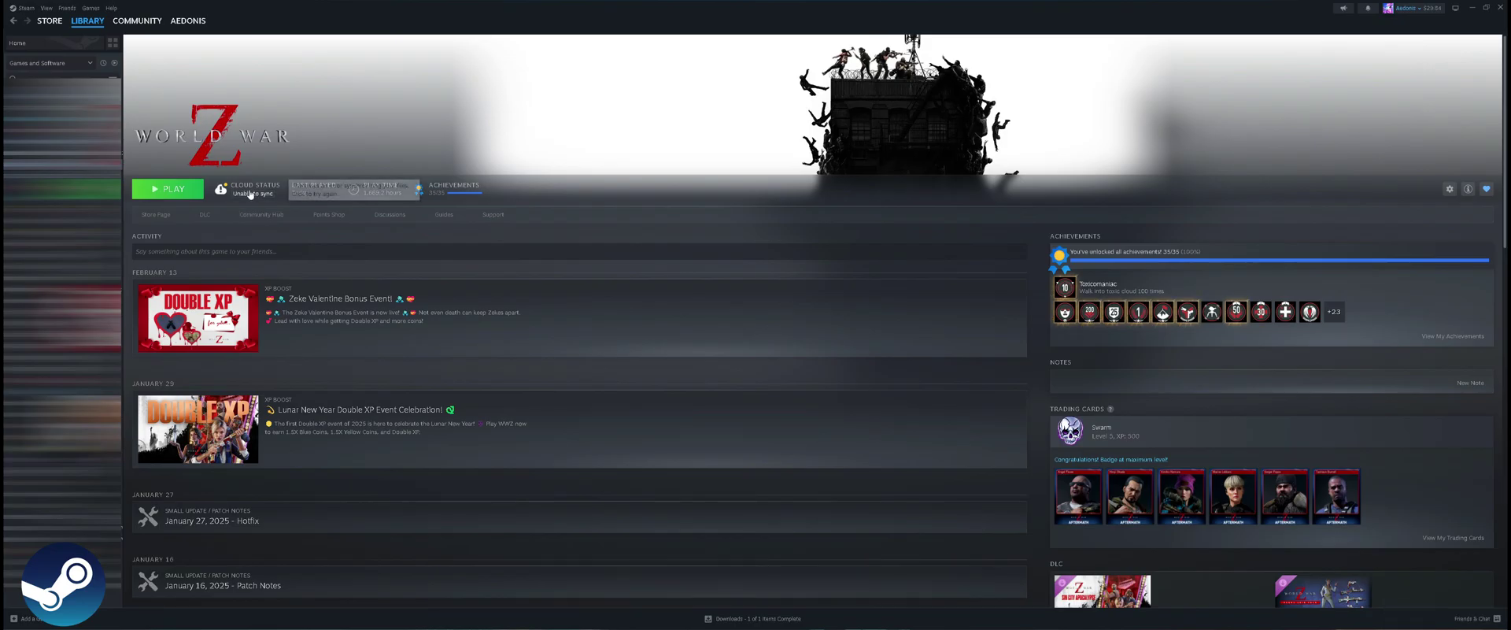
In Steam, retry the World War Z cloud sync, start the game and resolve the cloud conflict with the Local Save.
click(248, 191)
click(795, 354)
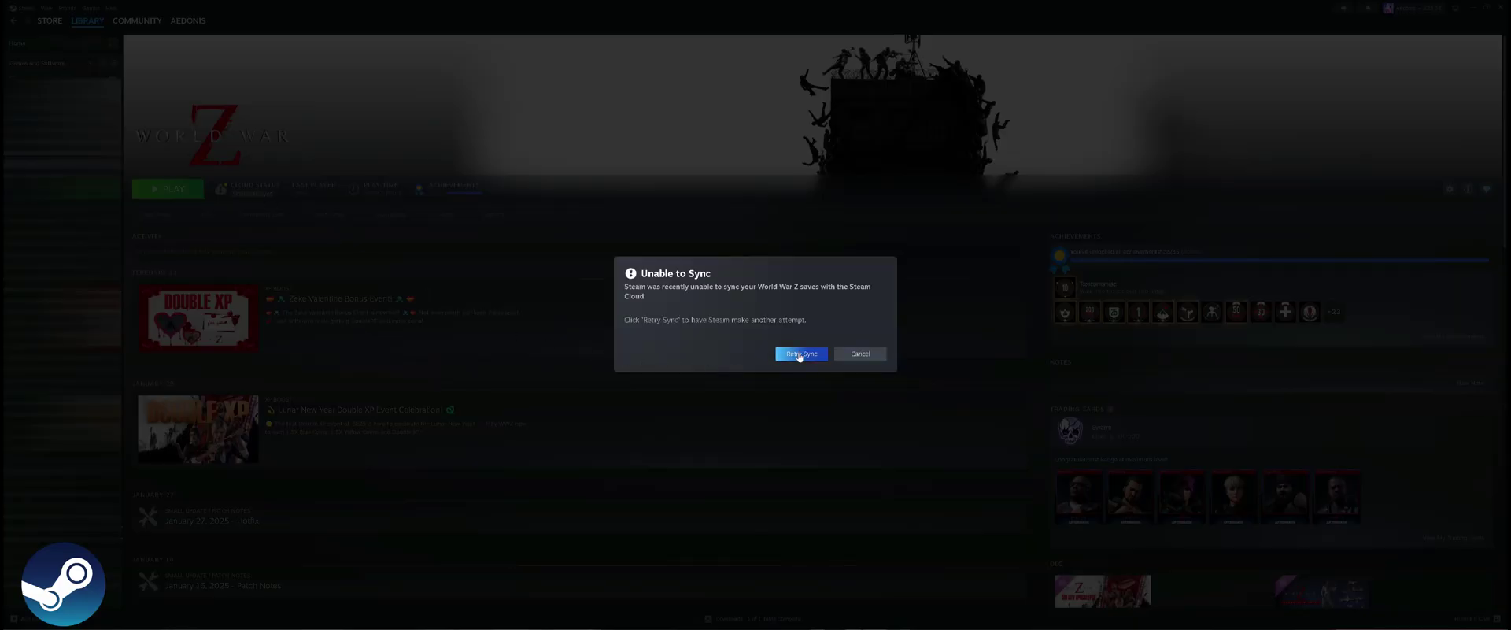
click(182, 193)
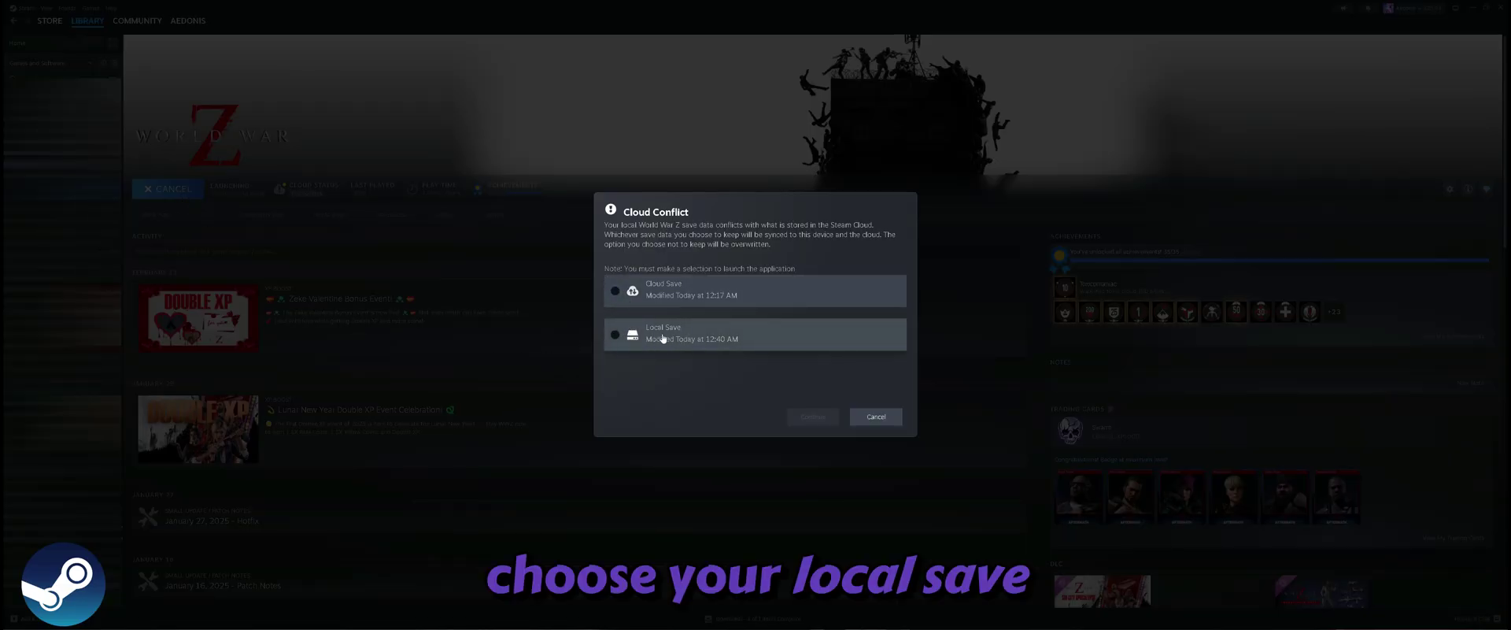
click(618, 335)
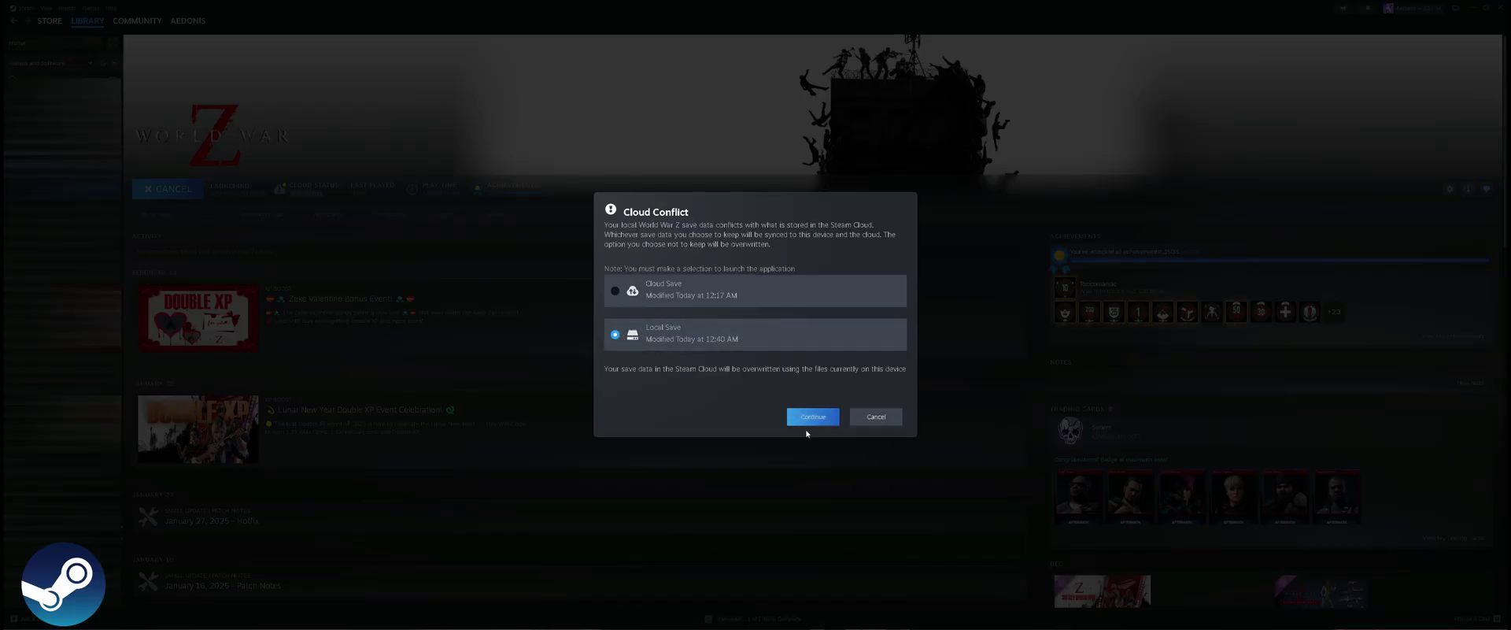
click(807, 412)
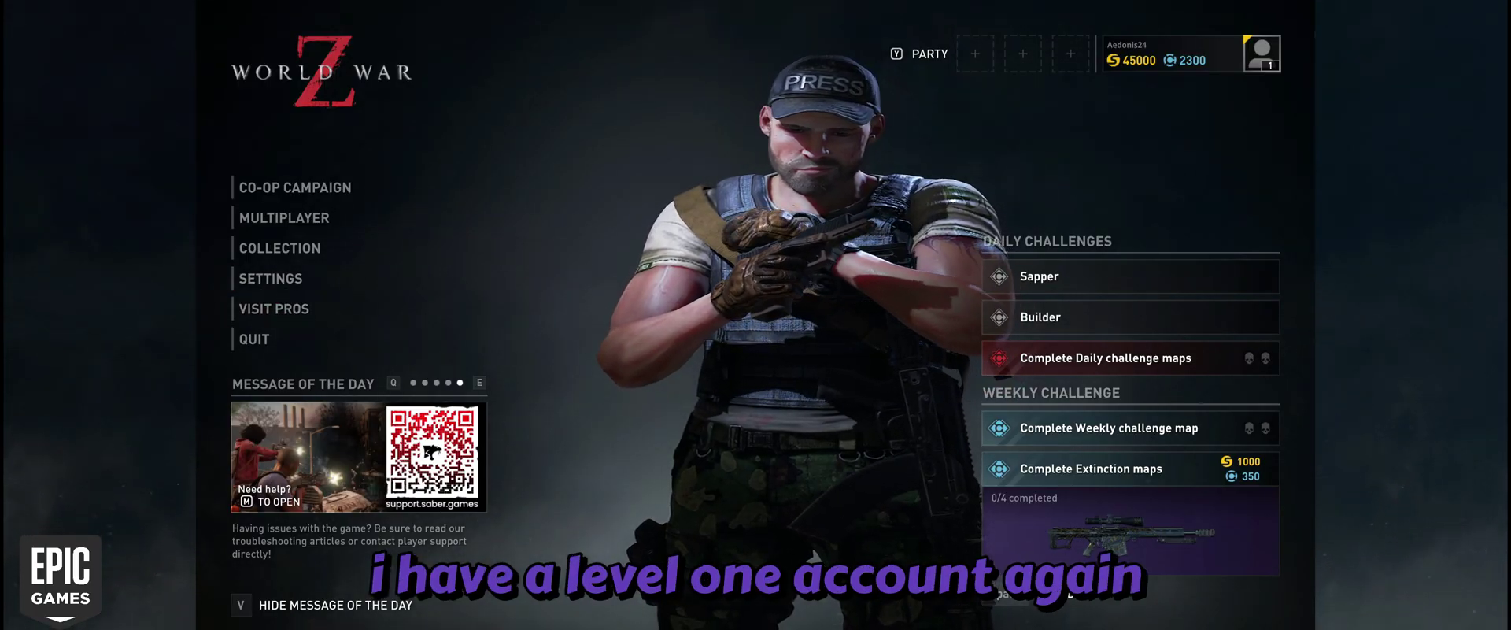
Quit World War Z and open the game's management settings in the Epic Games Launcher library to check Cloud Saves.
click(257, 339)
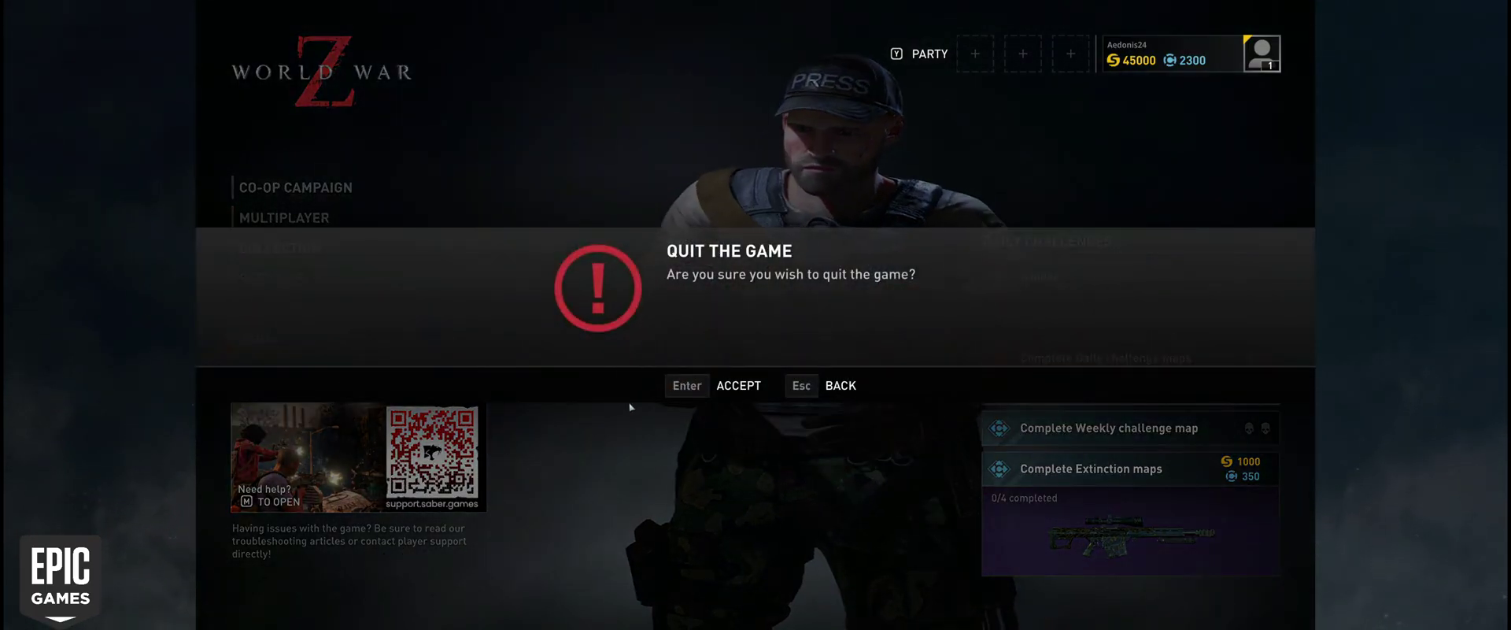
key(Escape)
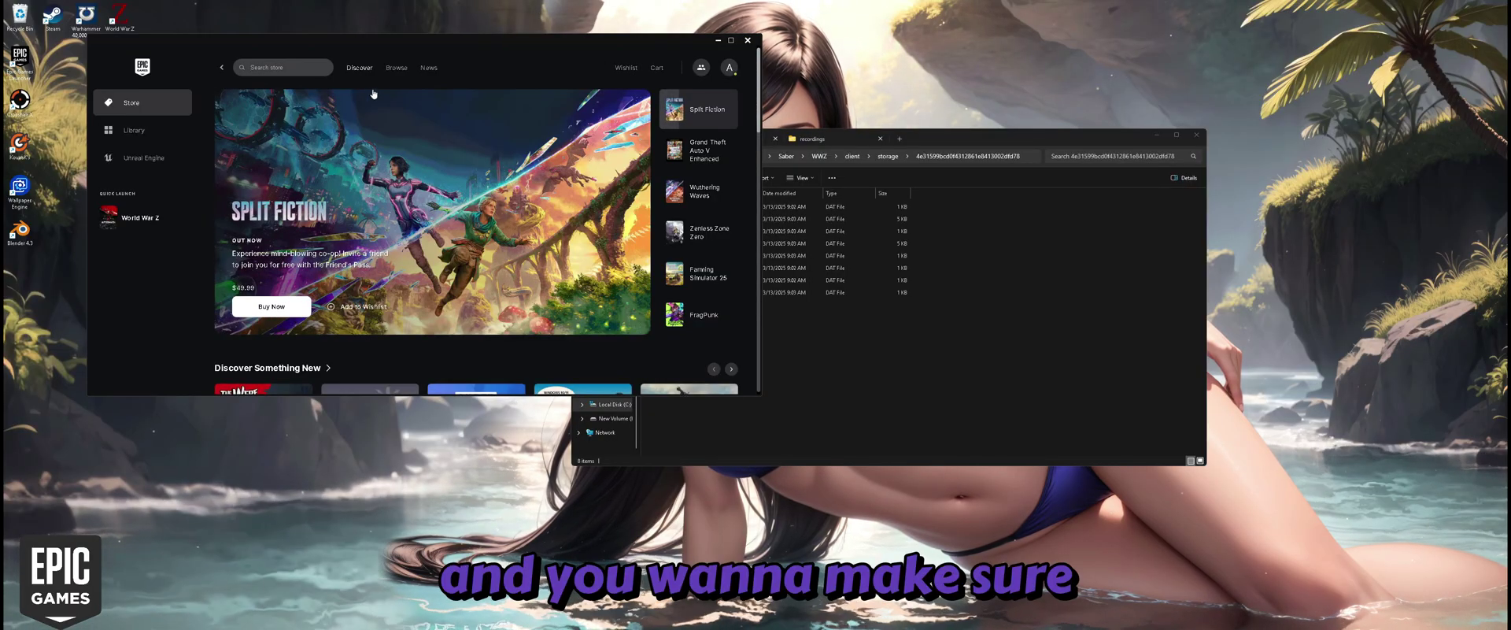
click(133, 130)
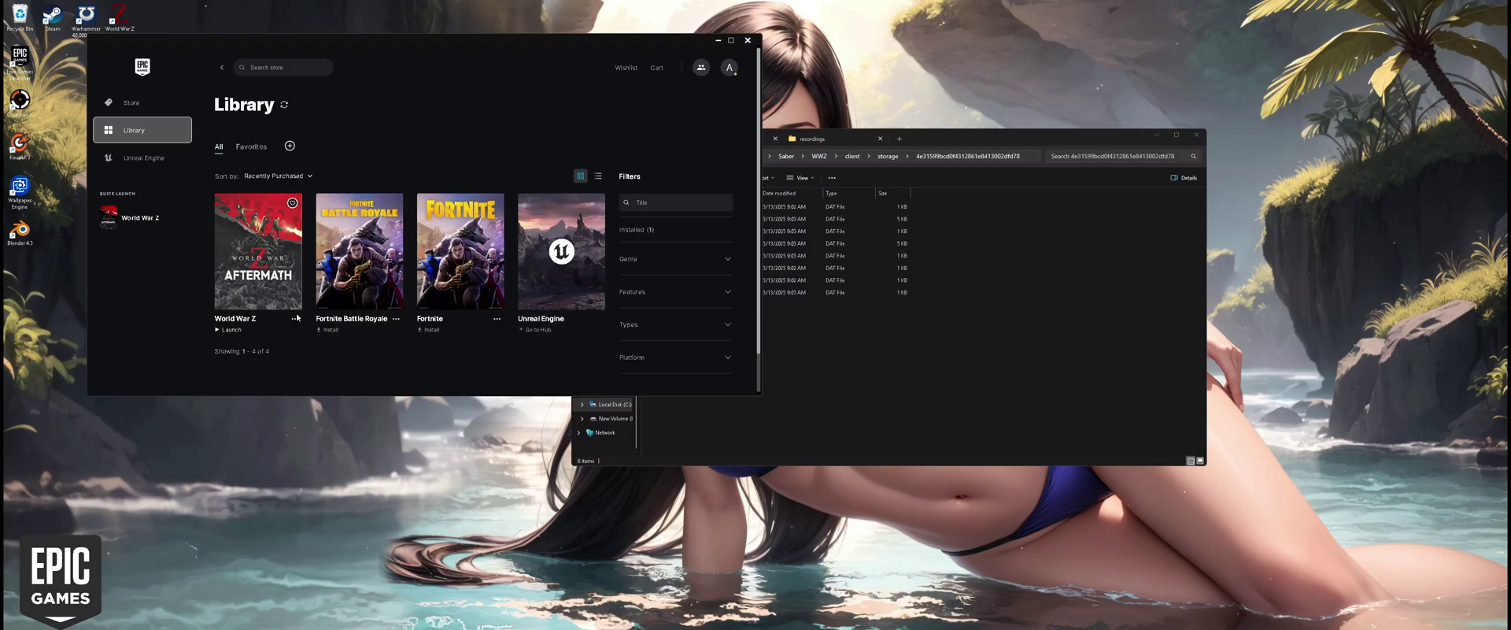
click(295, 320)
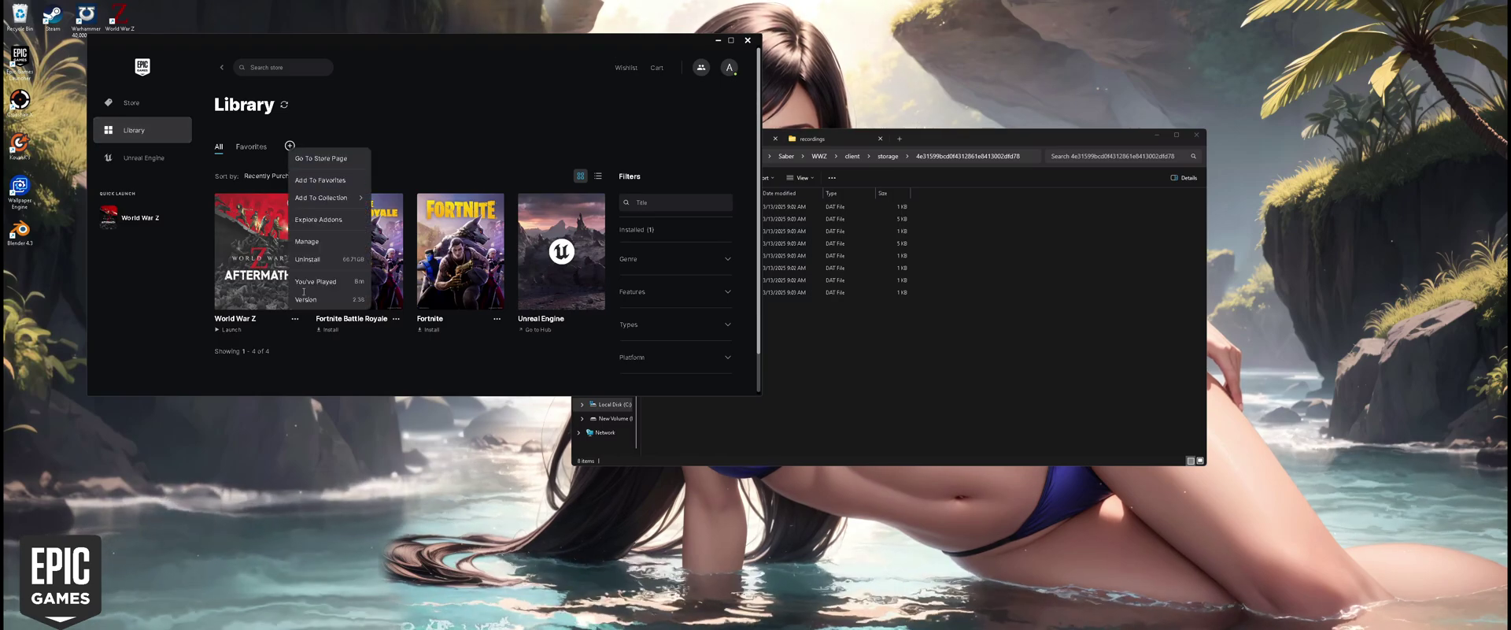
click(315, 243)
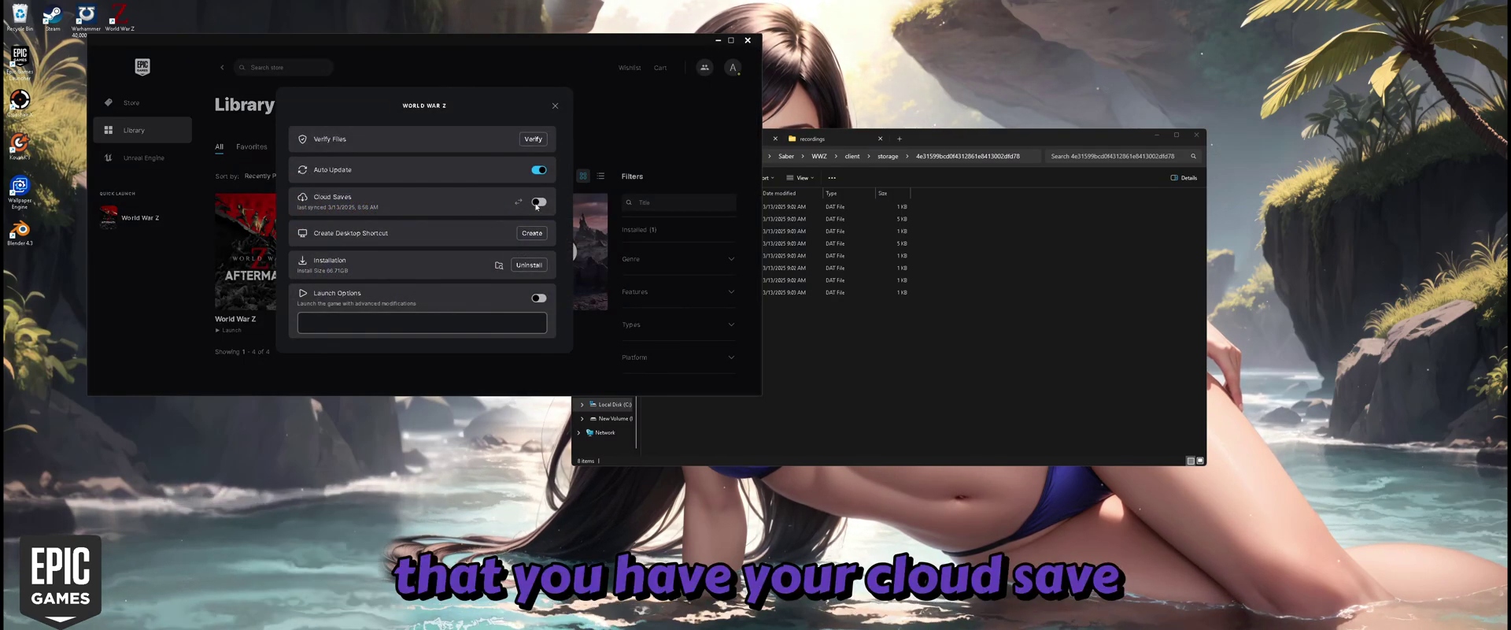
In File Explorer, locate the long-ID save folder inside WWZ\client\storage and check the display options for hidden items and file name extensions.
click(719, 411)
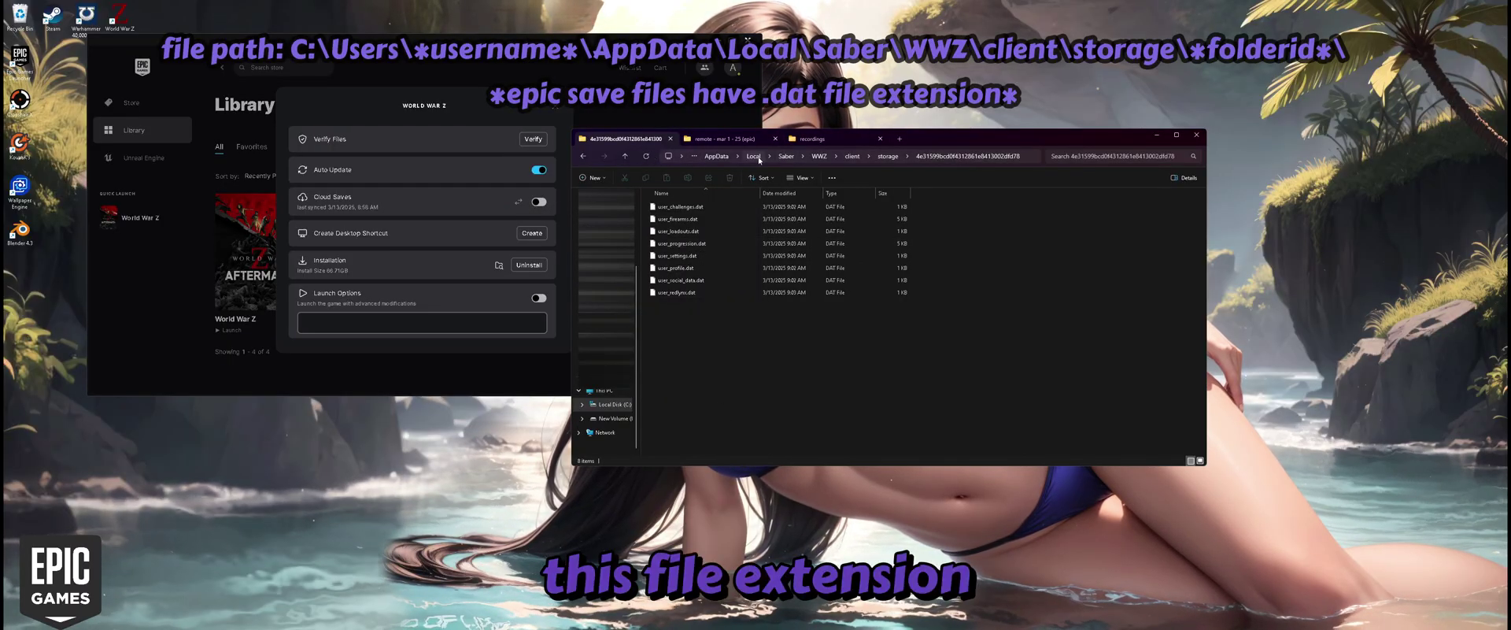
click(582, 156)
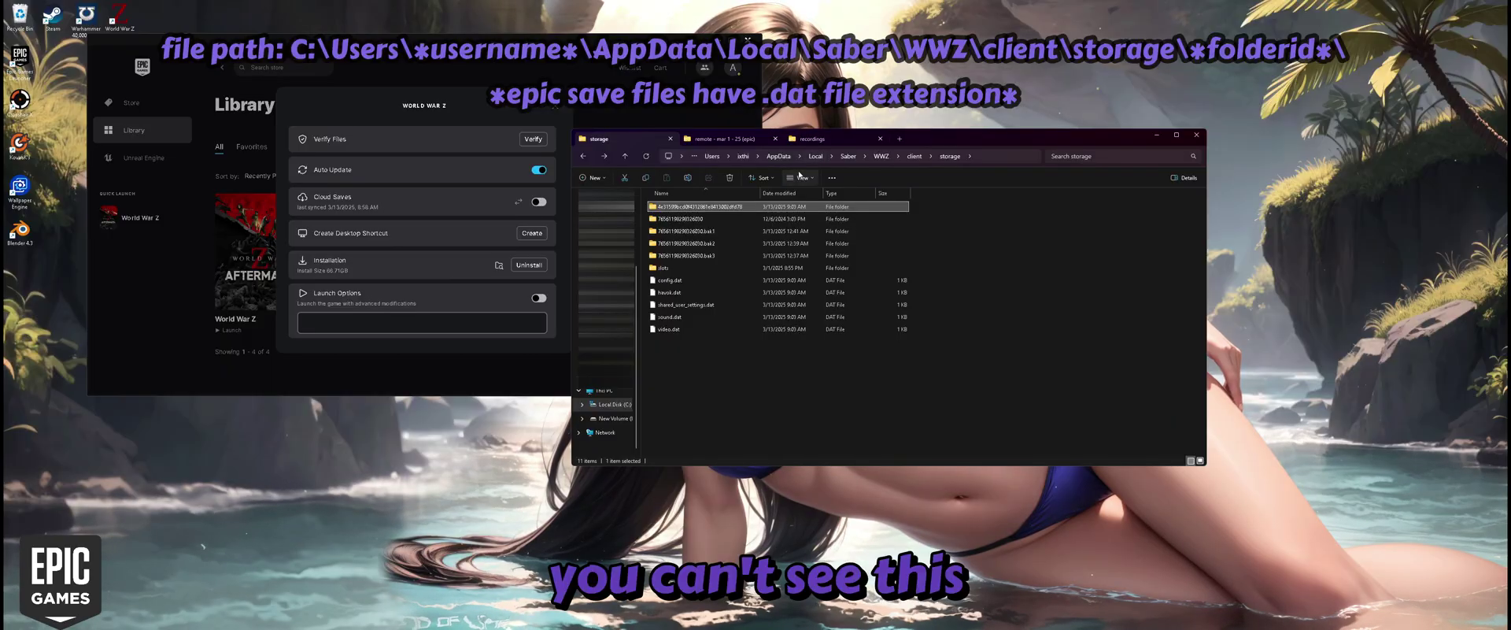
double_click(707, 209)
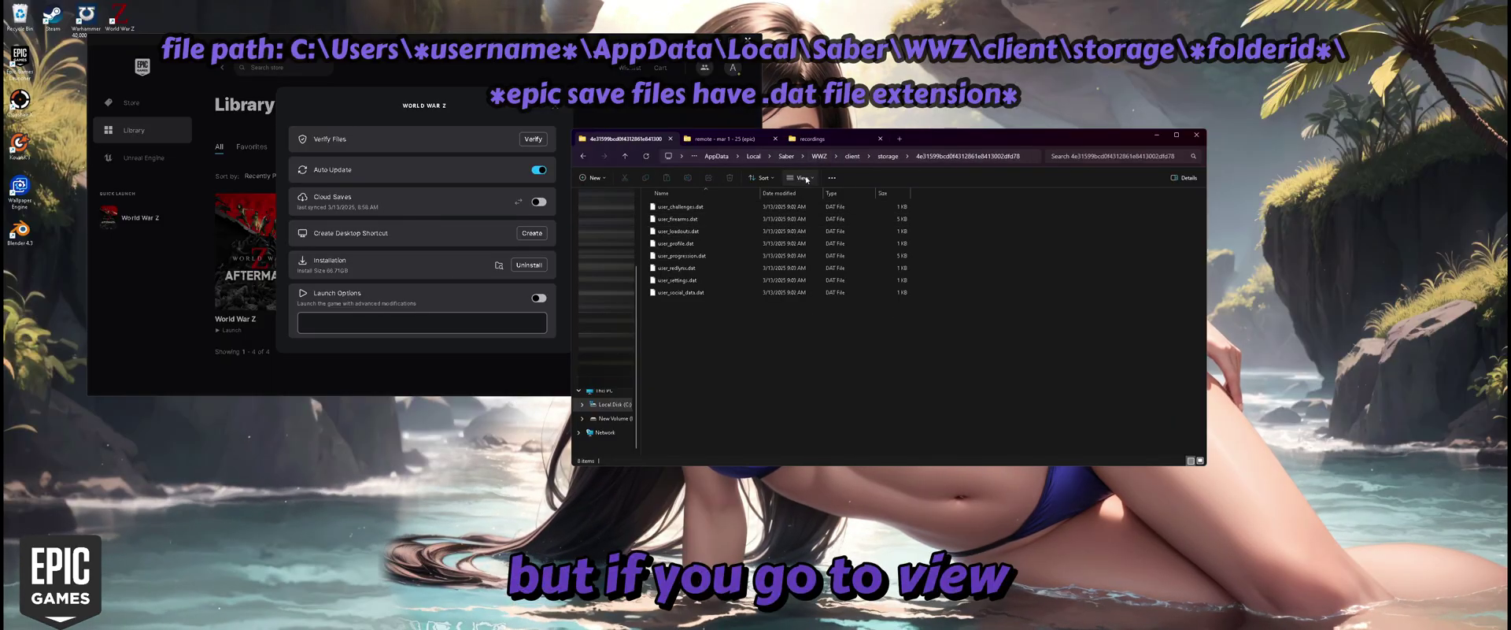
click(813, 179)
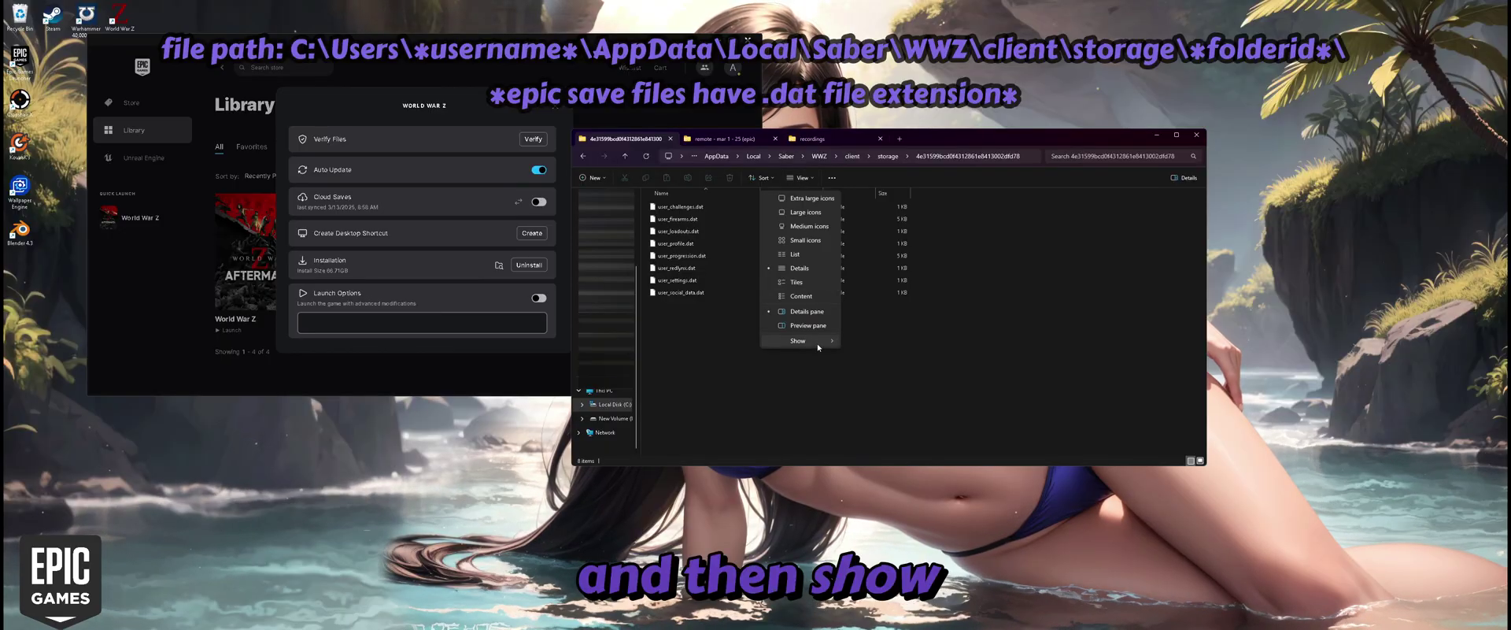
mouse_move(817, 342)
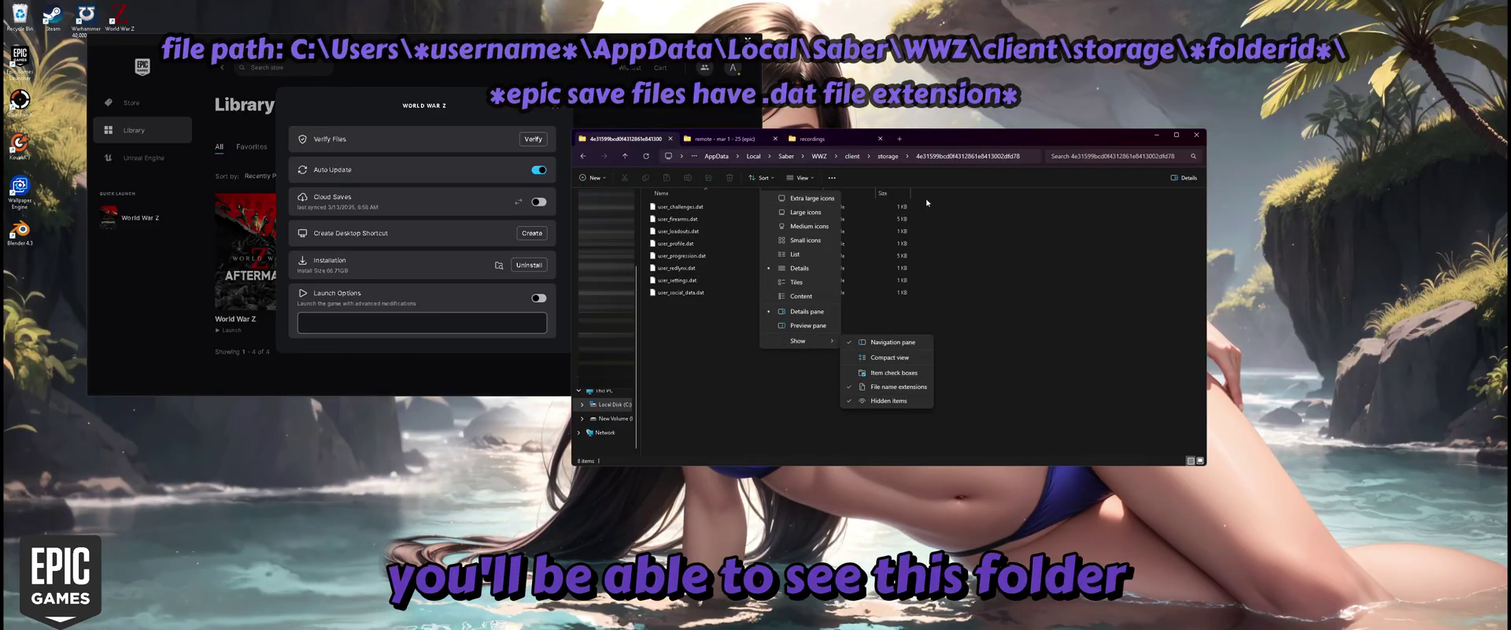
click(917, 144)
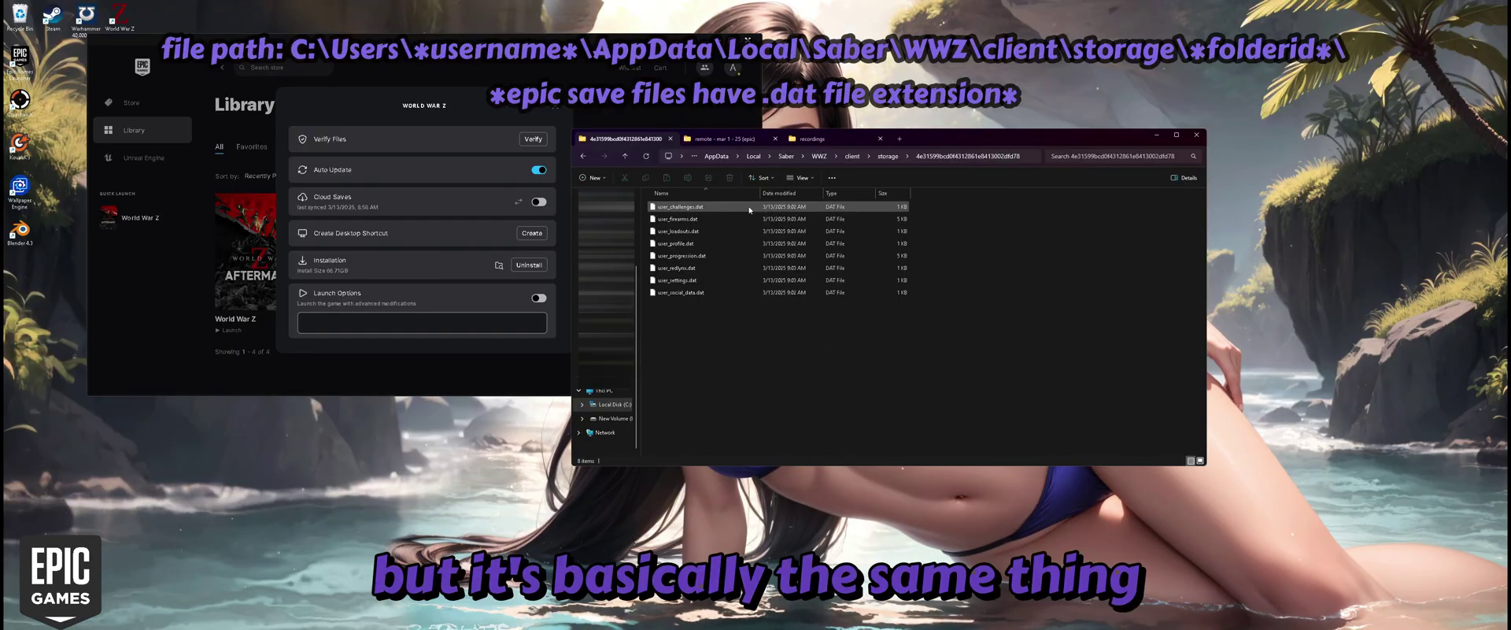
Copy all the .dat save files from the "remote - mar 1 - 25 (epic)" backup folder.
click(716, 140)
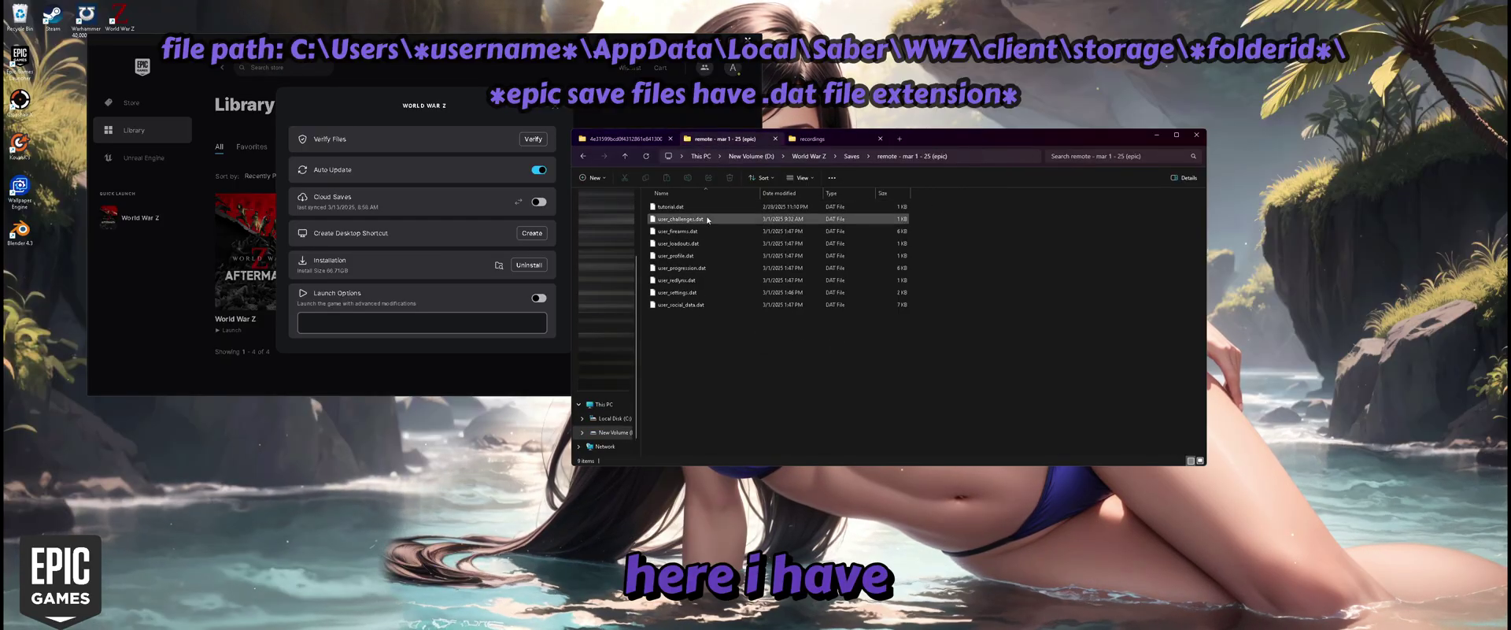
drag(921, 208, 798, 315)
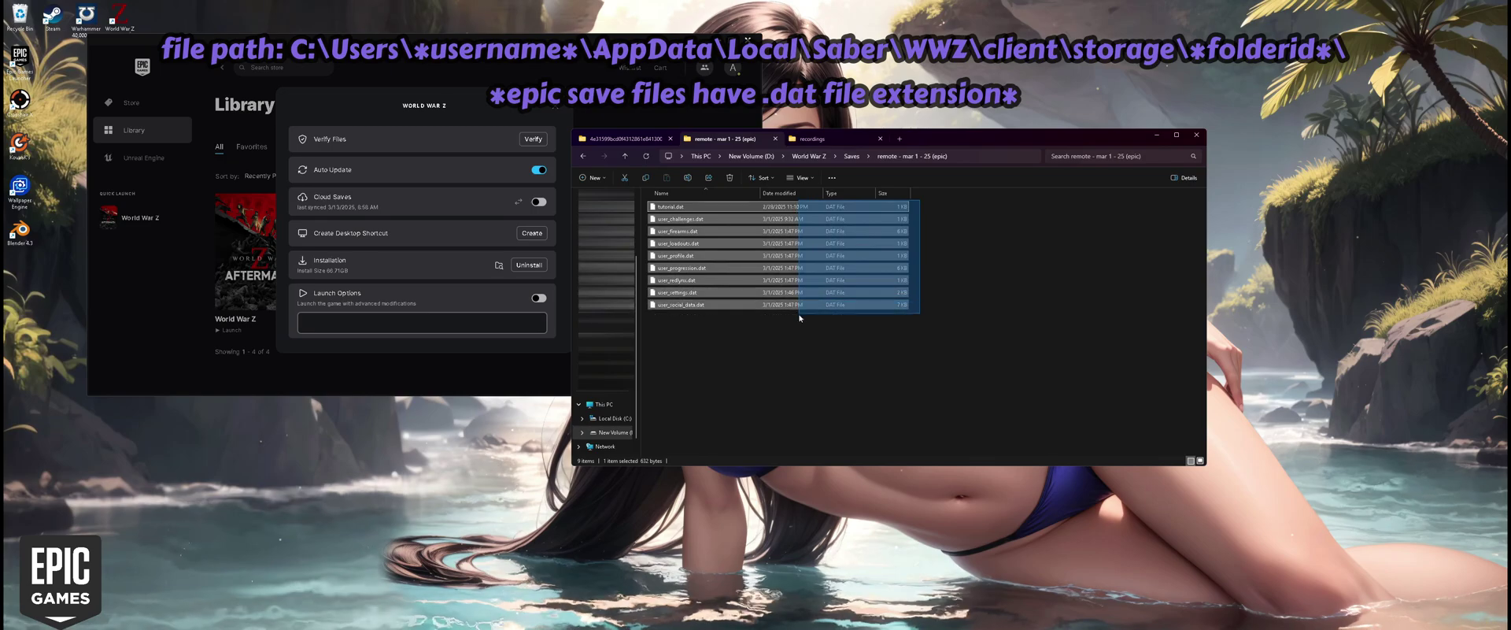
right_click(743, 251)
click(779, 262)
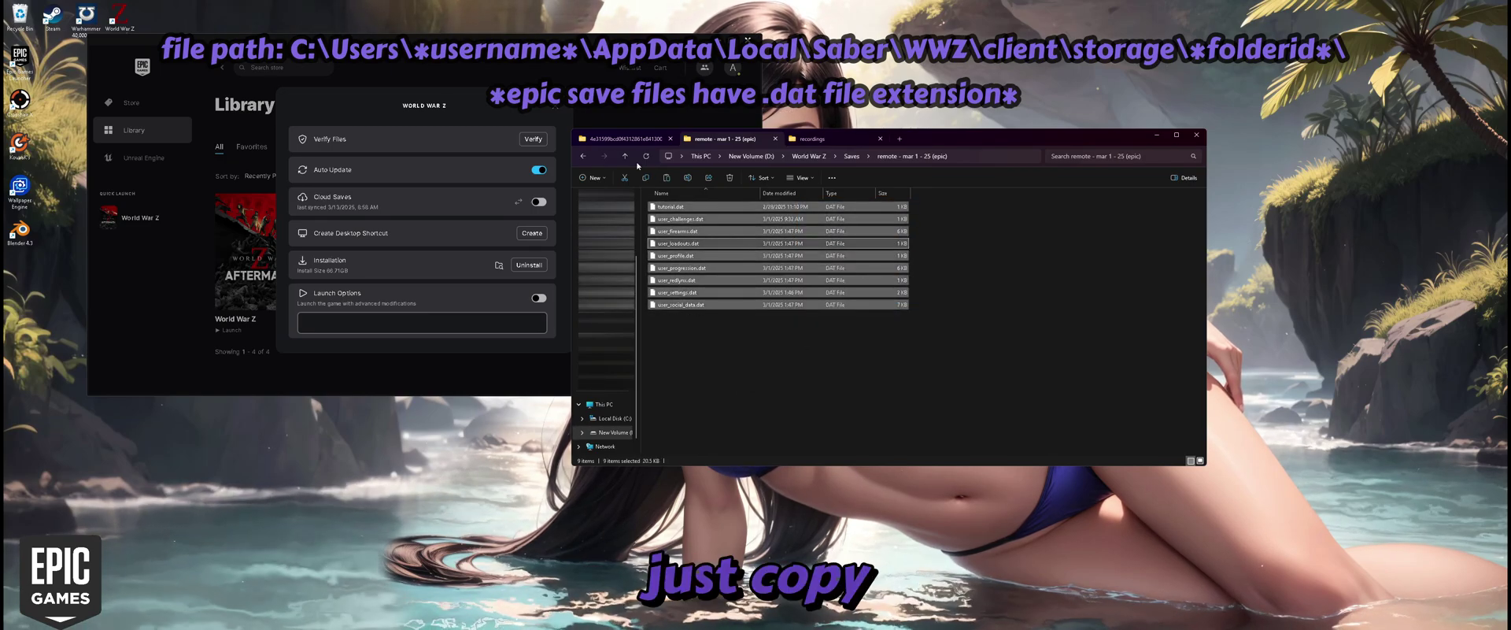
Paste the copied .dat save files into the long-ID folder in WWZ\client\storage, replacing the files in the destination.
click(620, 141)
drag(917, 209, 810, 296)
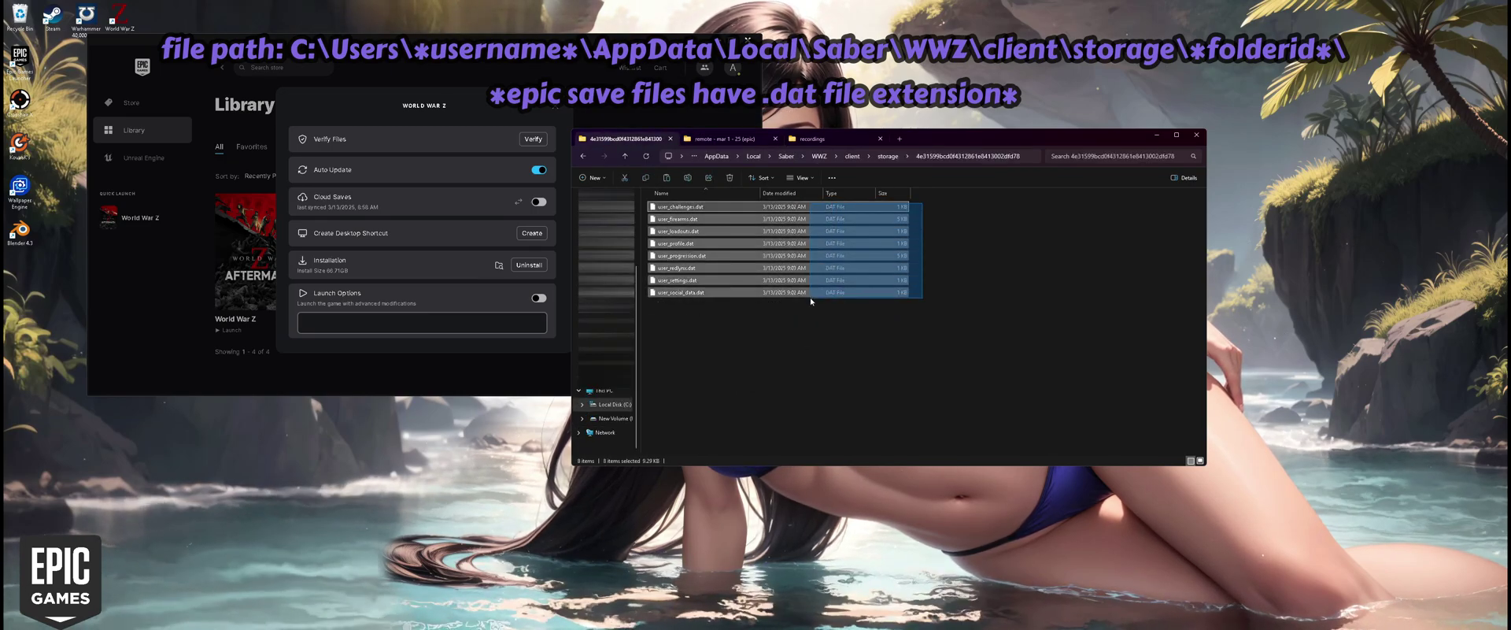
right_click(968, 249)
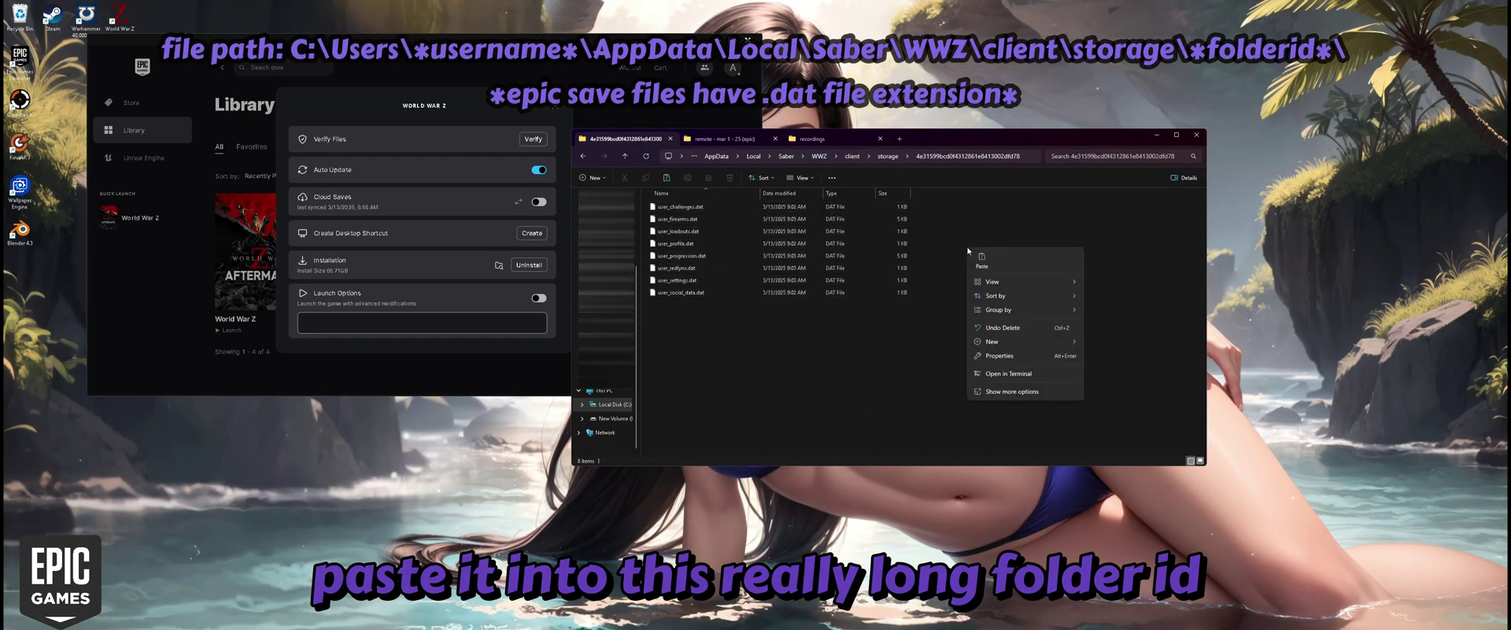
click(982, 262)
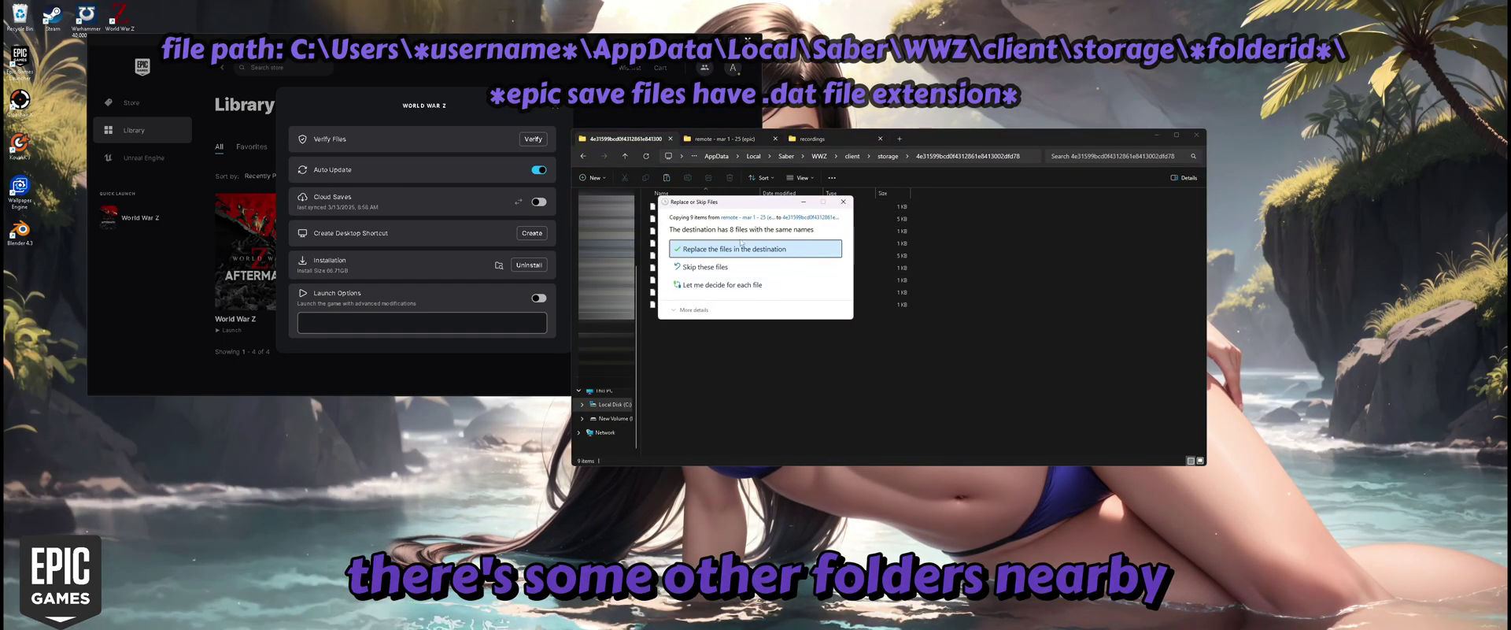
click(732, 249)
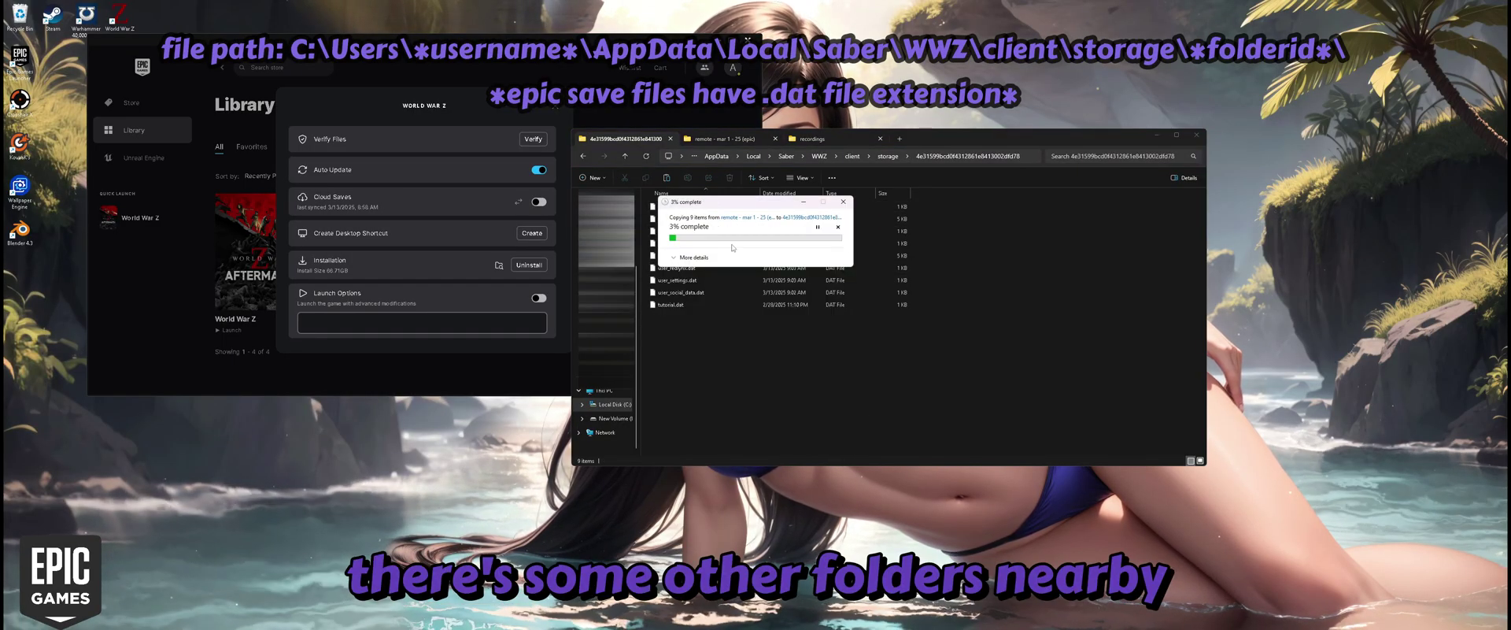
Check the neighbouring folders in storage, reopen the long-ID save folder and switch to the Epic Games Launcher.
click(584, 157)
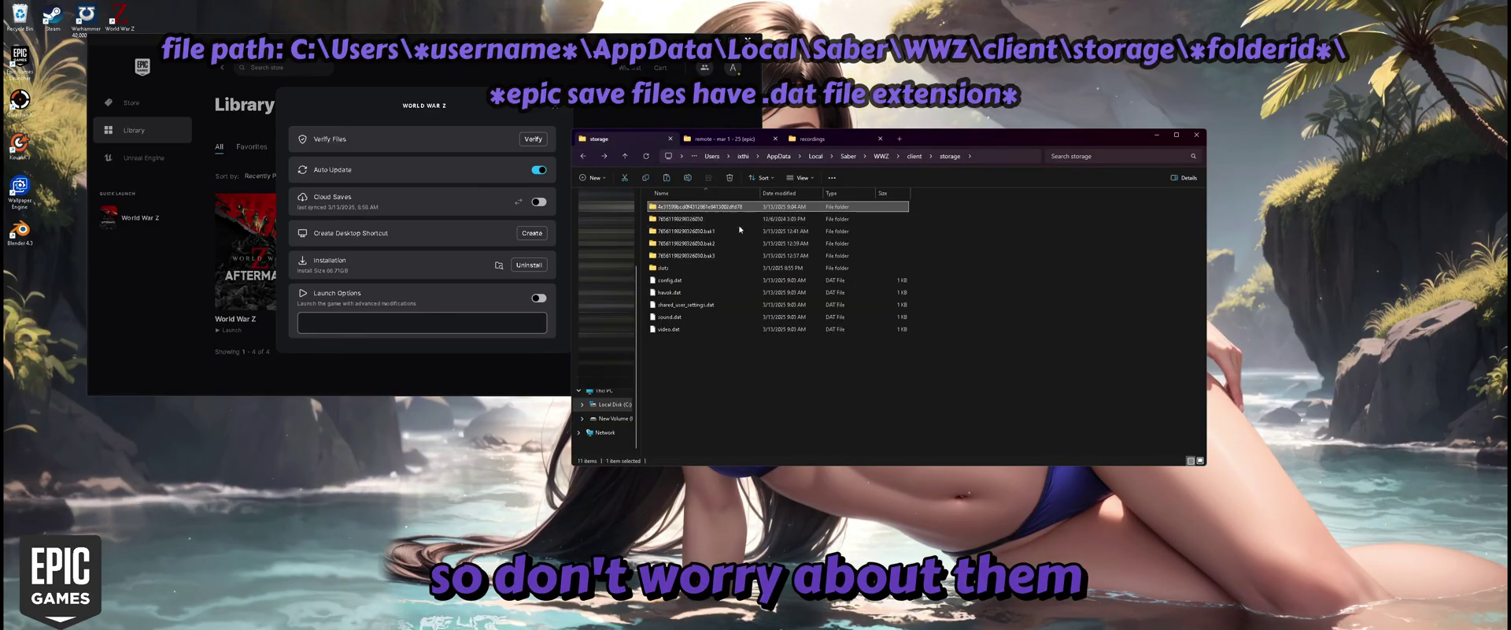
double_click(700, 208)
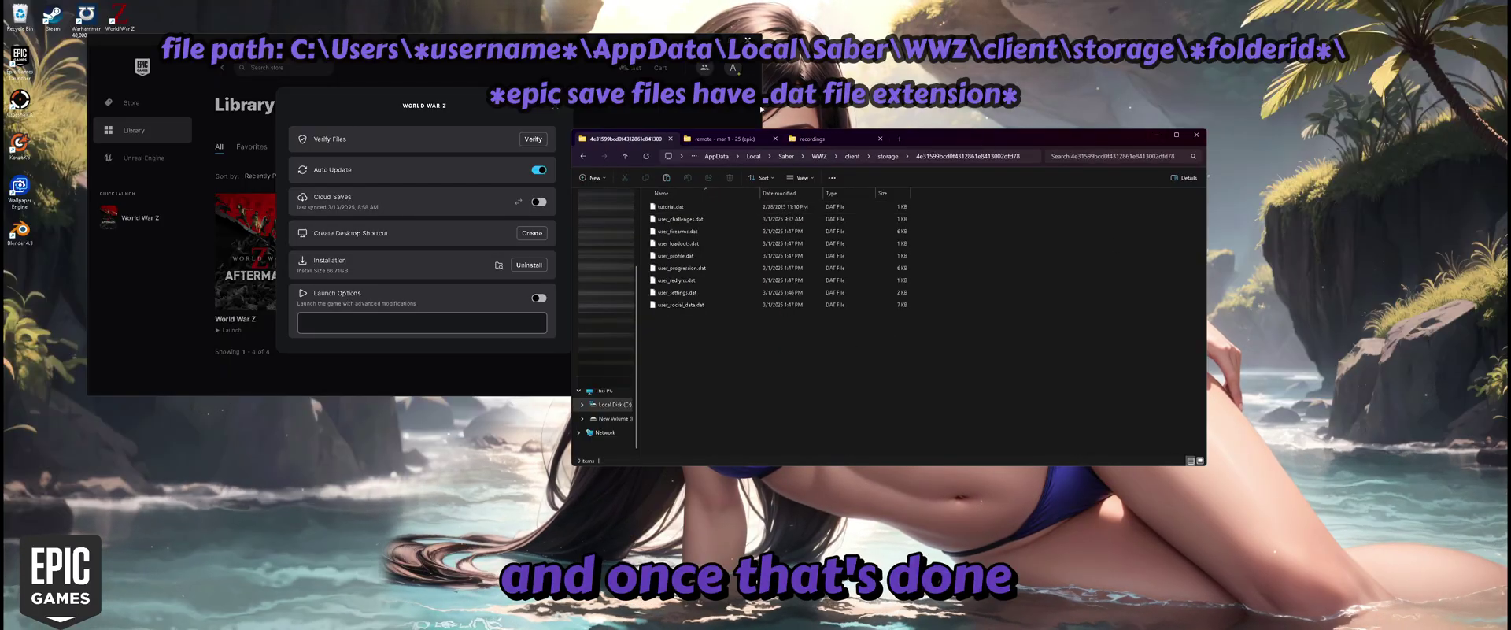
key(alt+Tab)
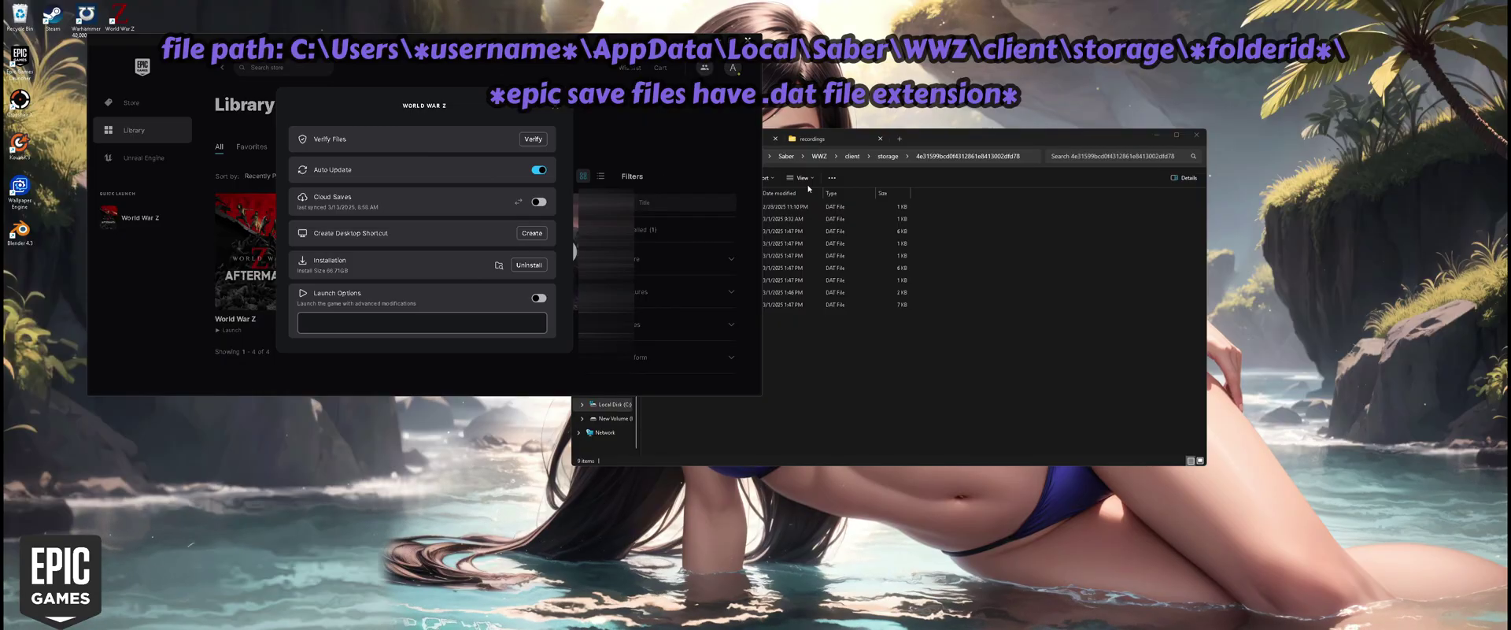
Launch World War Z with cloud saves off to check the restored progress, and quit the game.
click(164, 314)
click(134, 217)
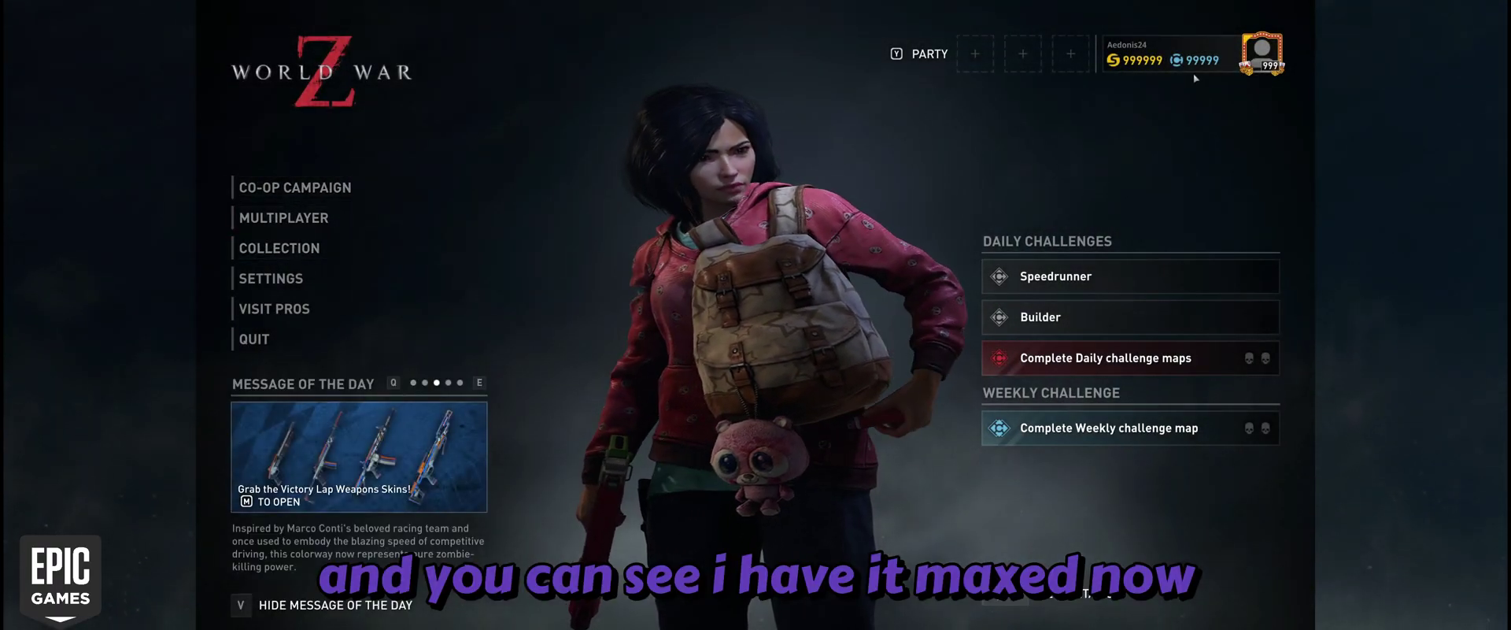
click(263, 337)
click(686, 386)
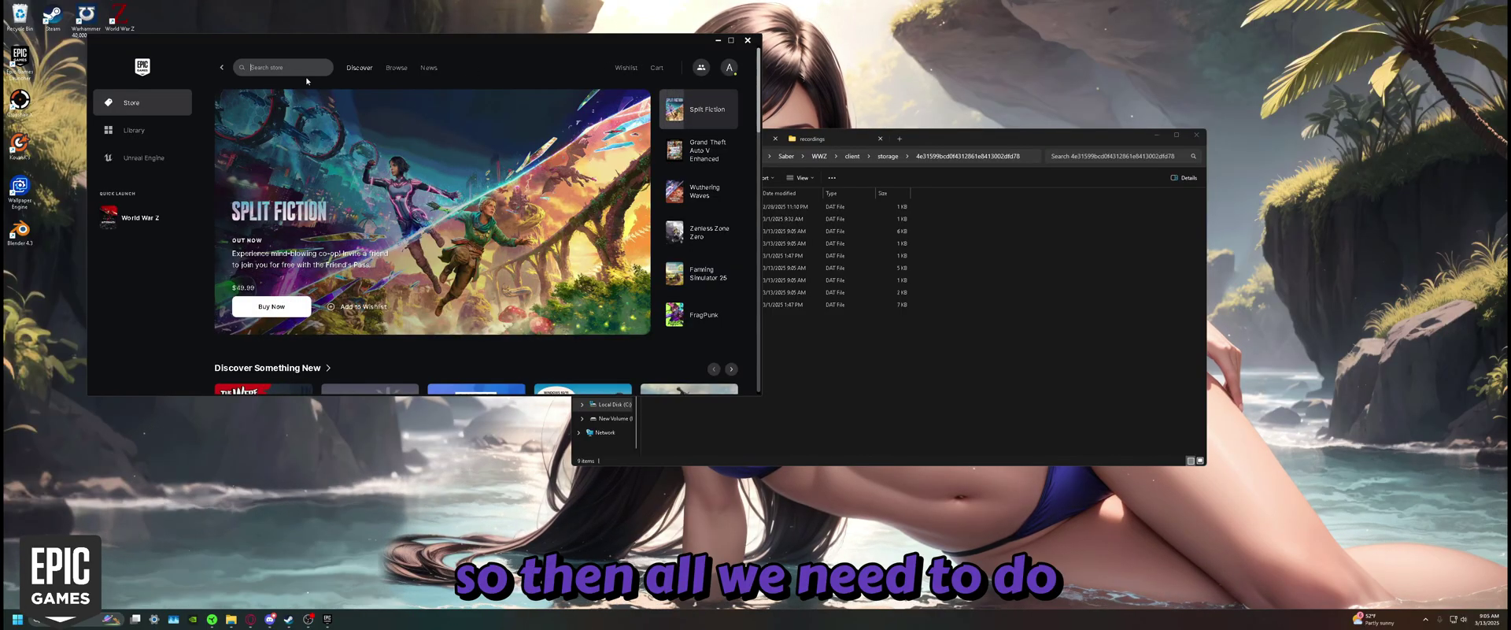
Turn cloud saves back on in World War Z's management options in the Epic library.
click(134, 130)
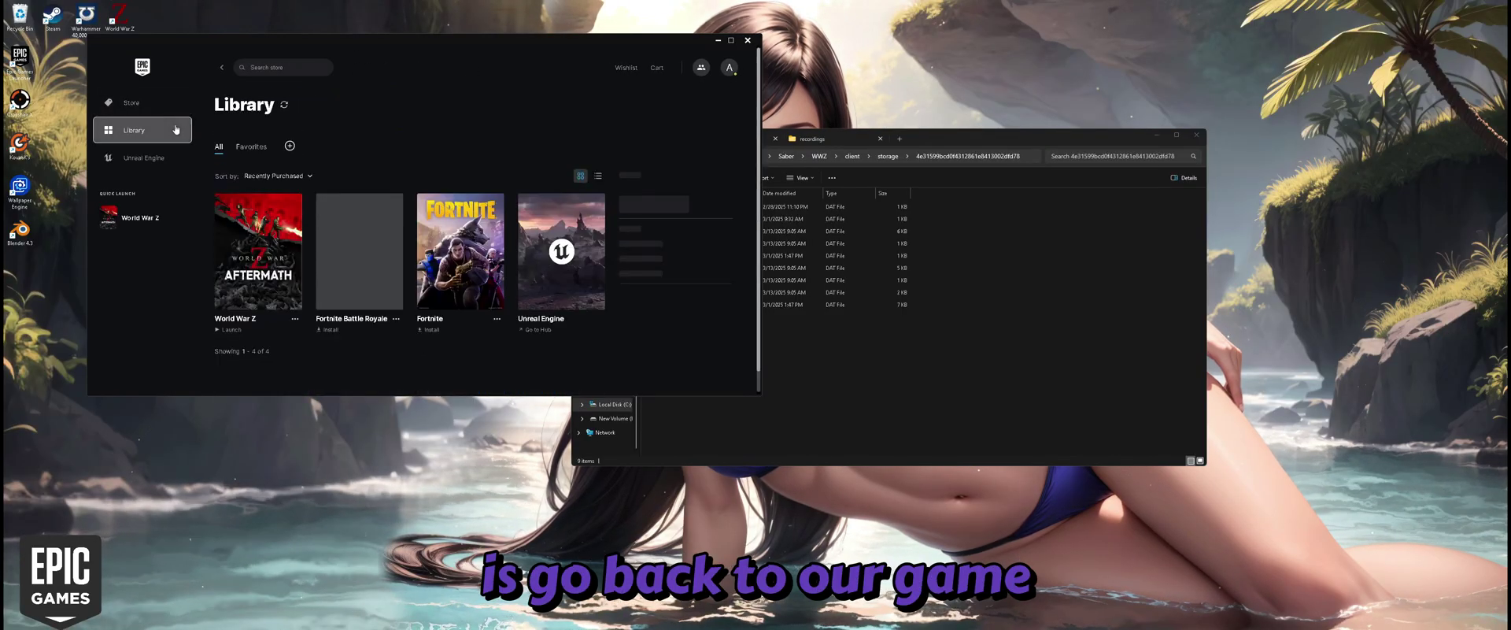
click(295, 320)
click(322, 244)
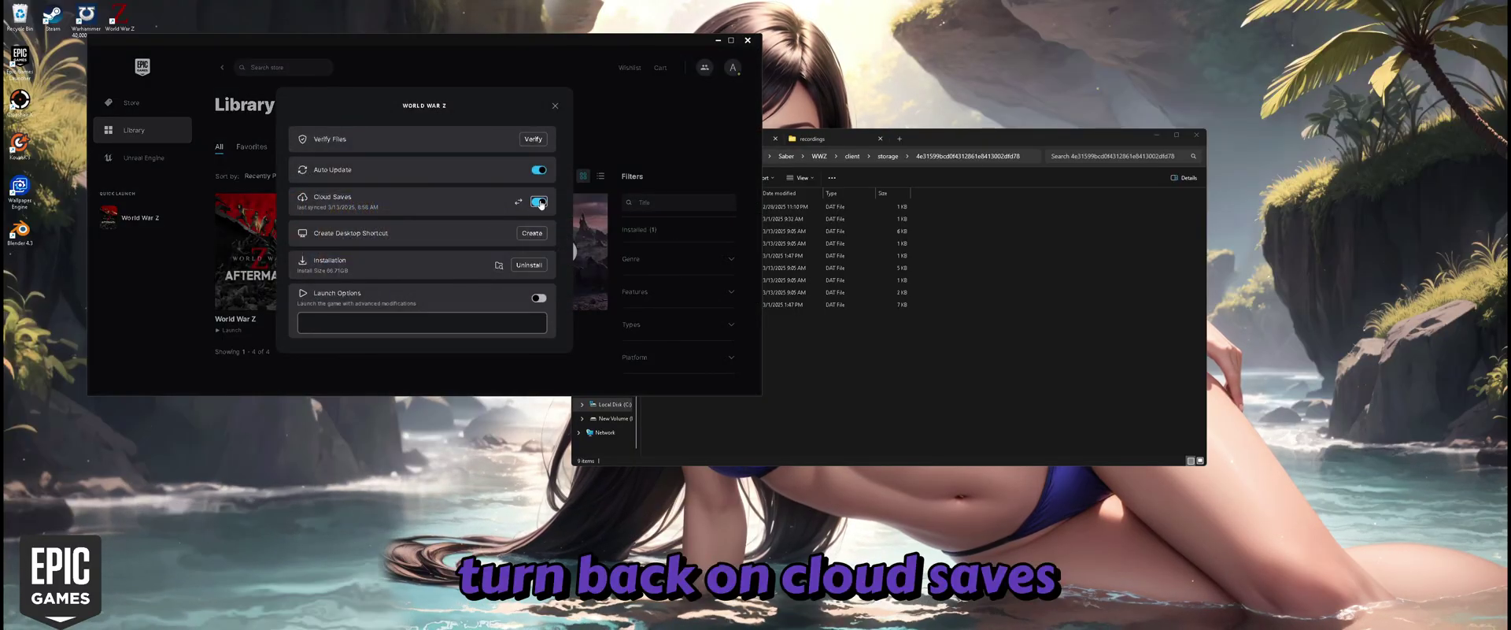
click(453, 394)
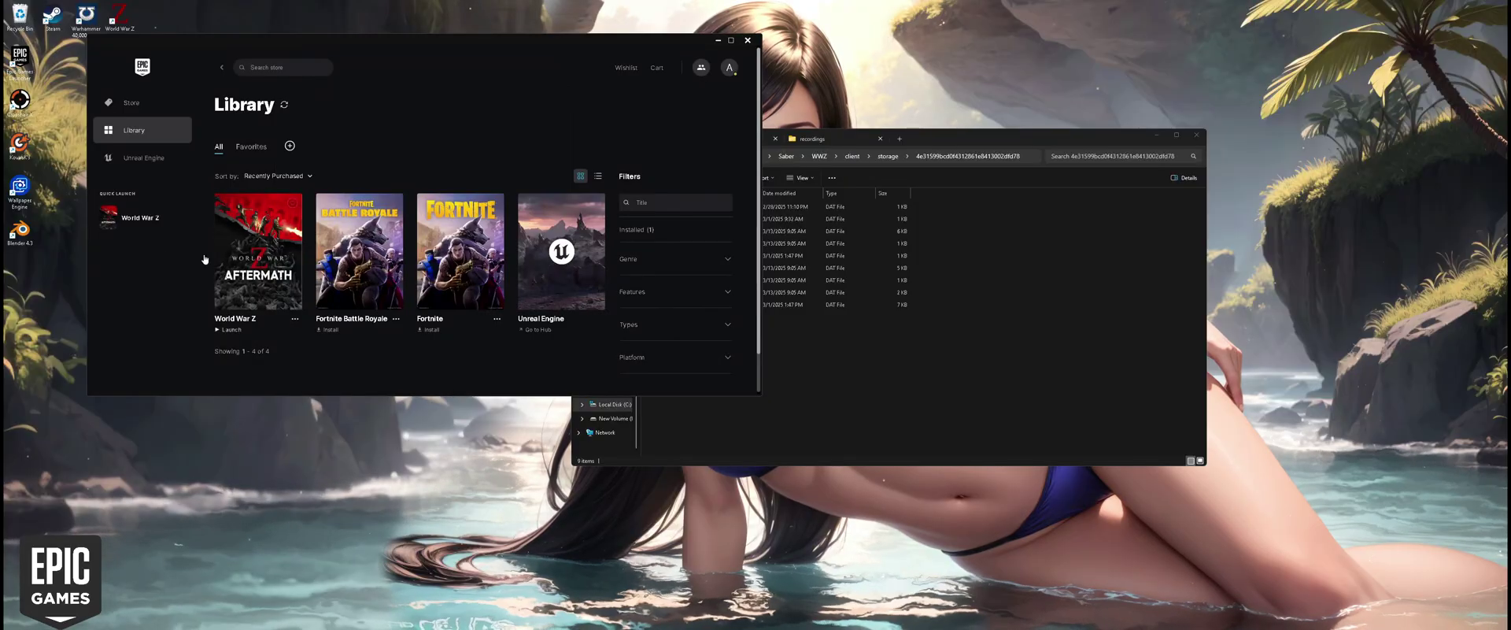
Launch World War Z with cloud saves enabled to start syncing the restored save files.
click(148, 229)
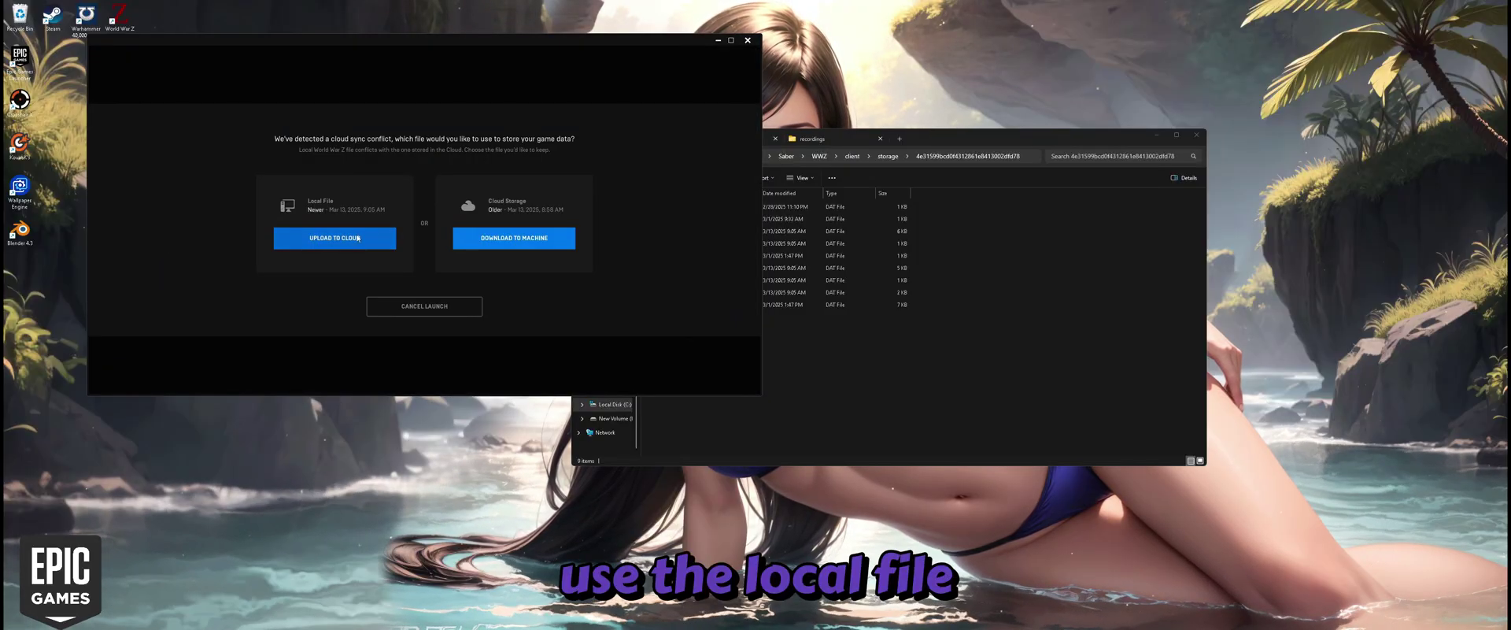